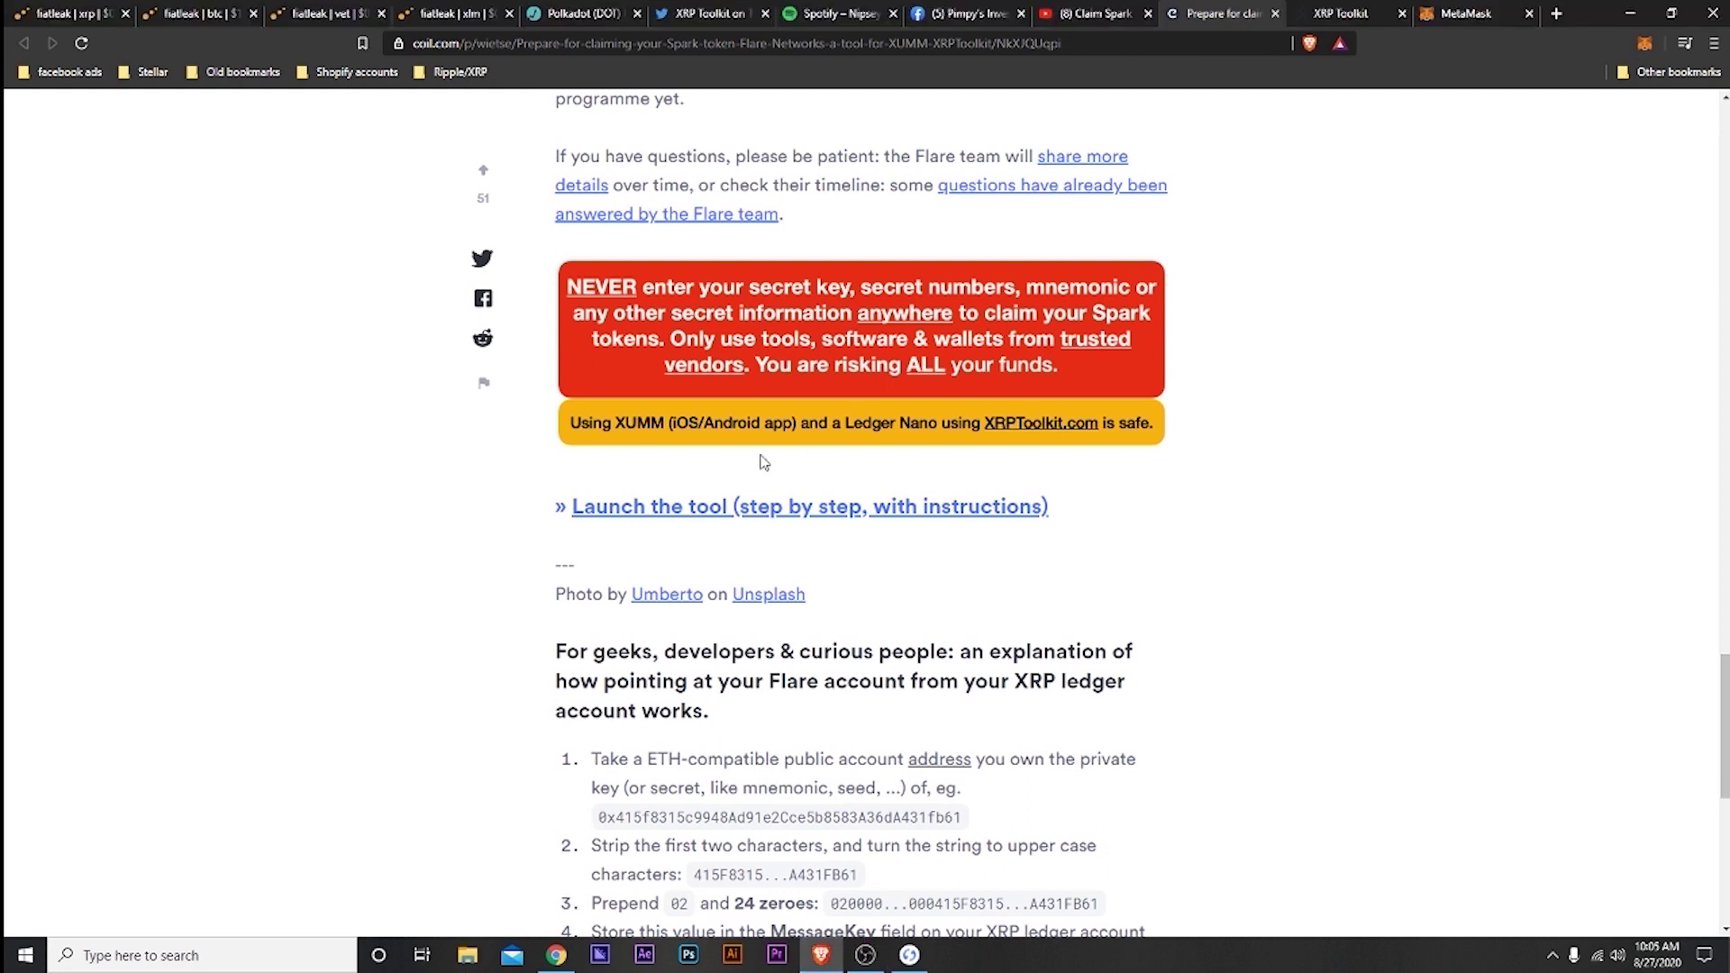
Launch the Spark claim tool and accept all five disclaimers to reach the sign-in options.
click(689, 515)
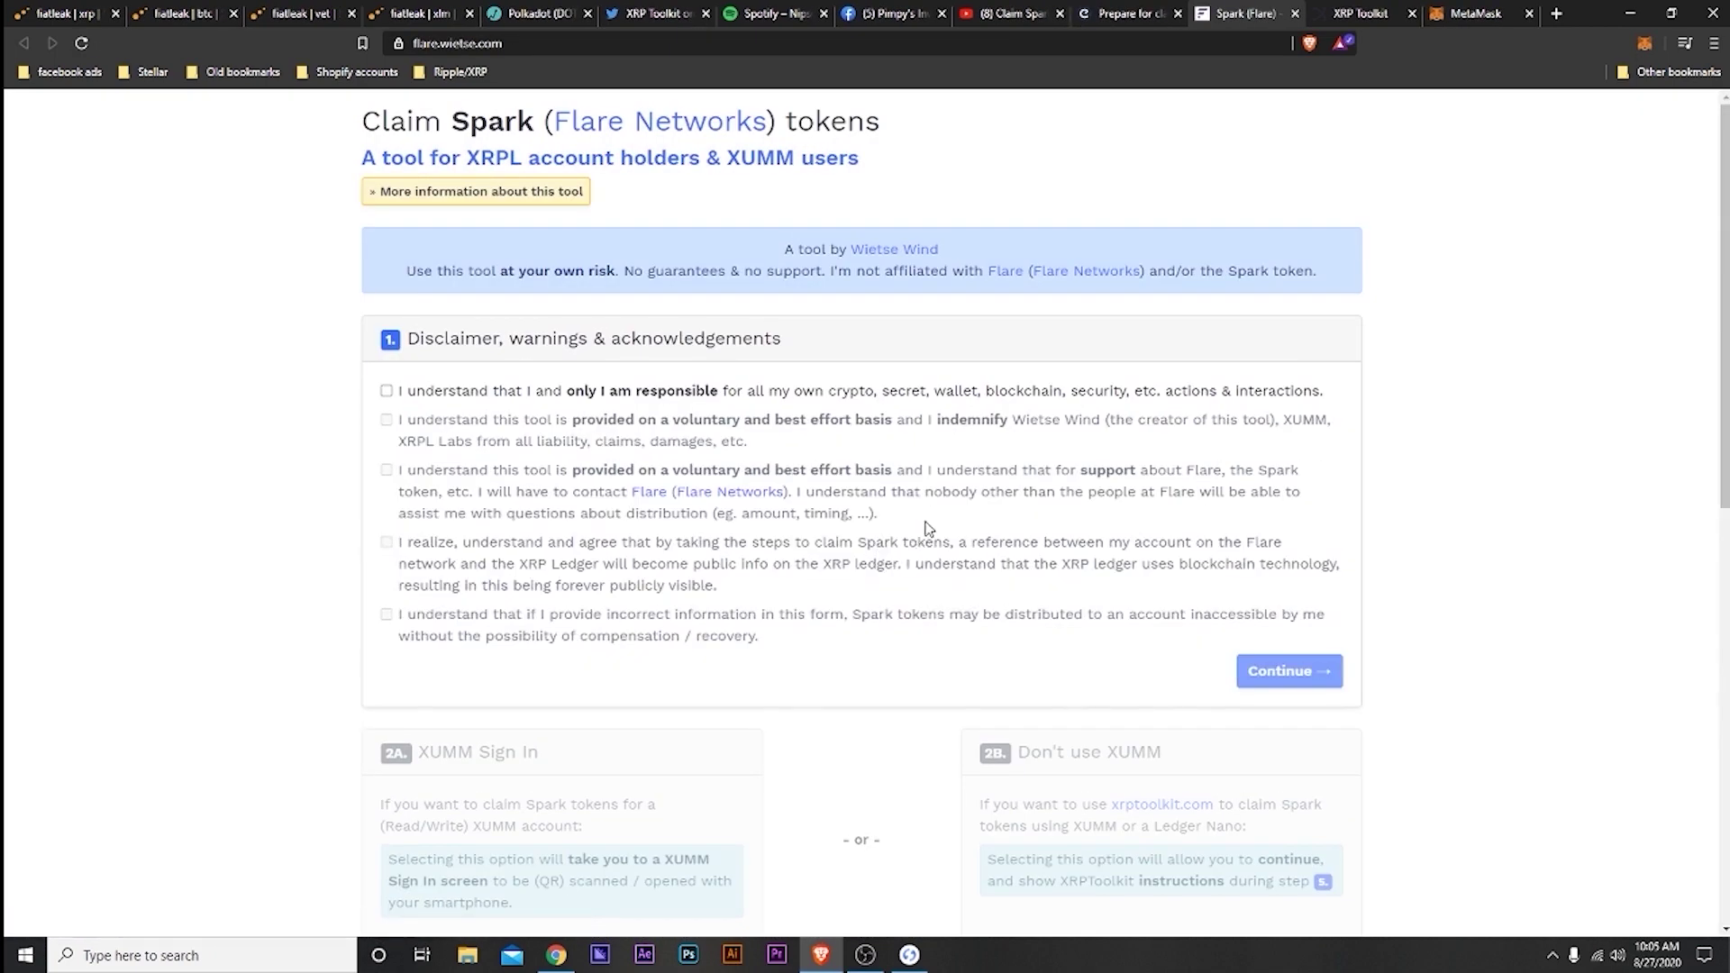
click(386, 390)
click(387, 419)
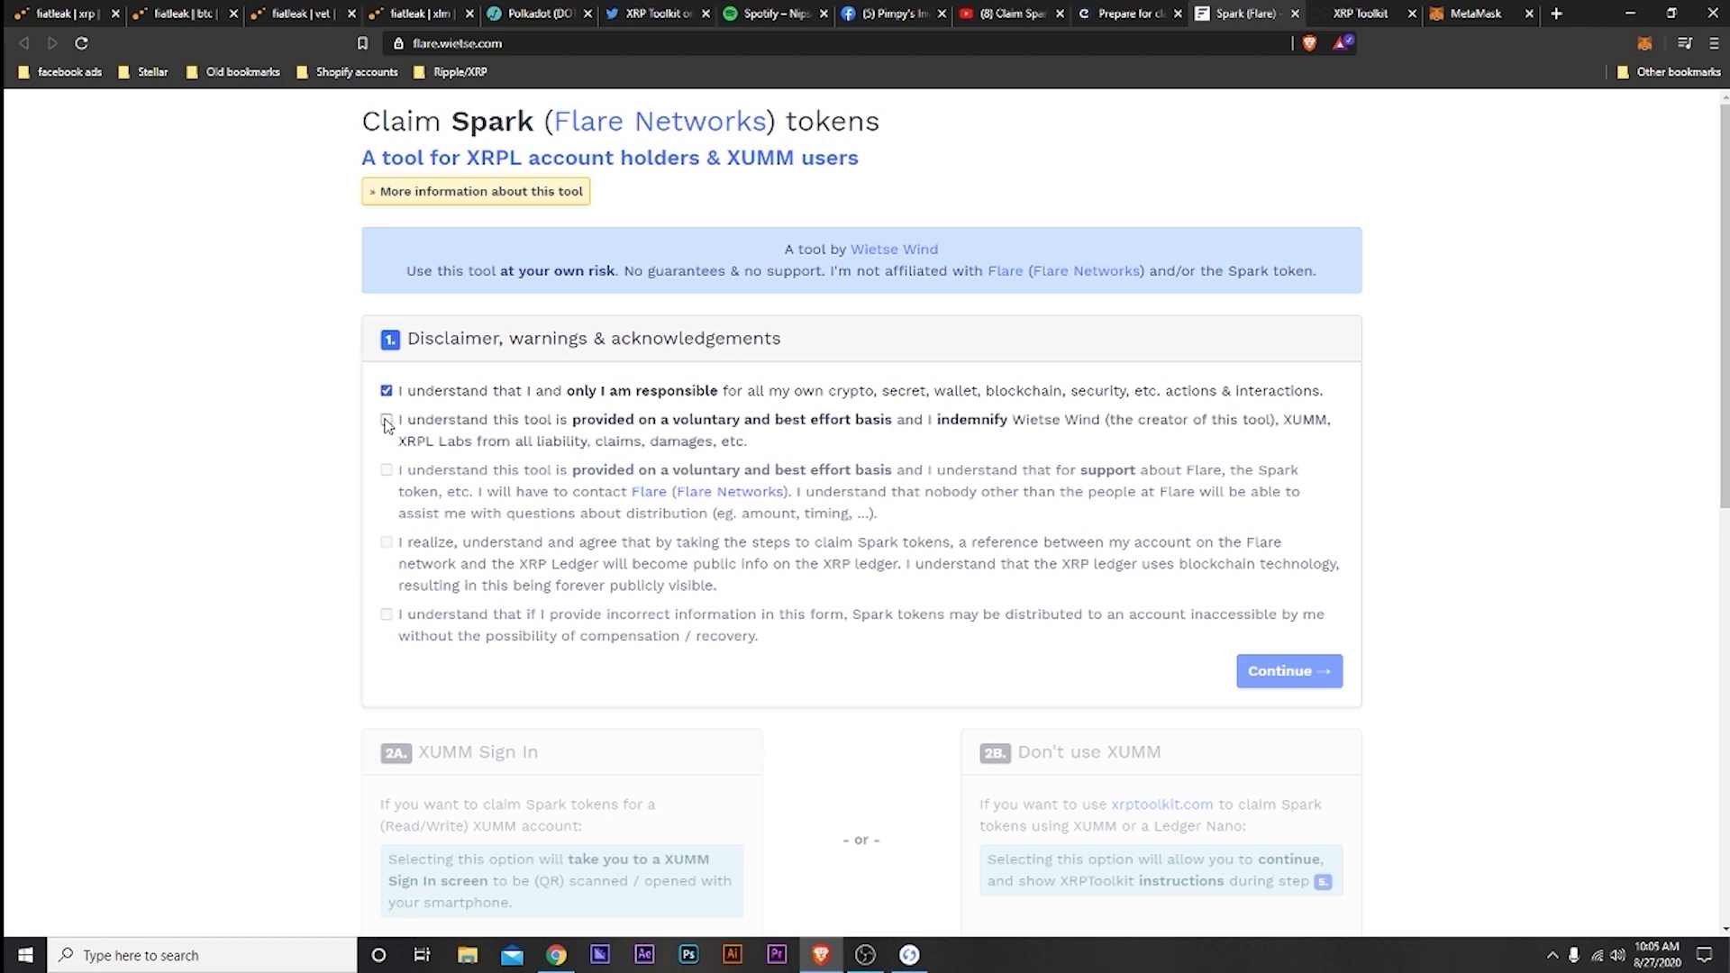
click(387, 470)
click(387, 542)
click(386, 613)
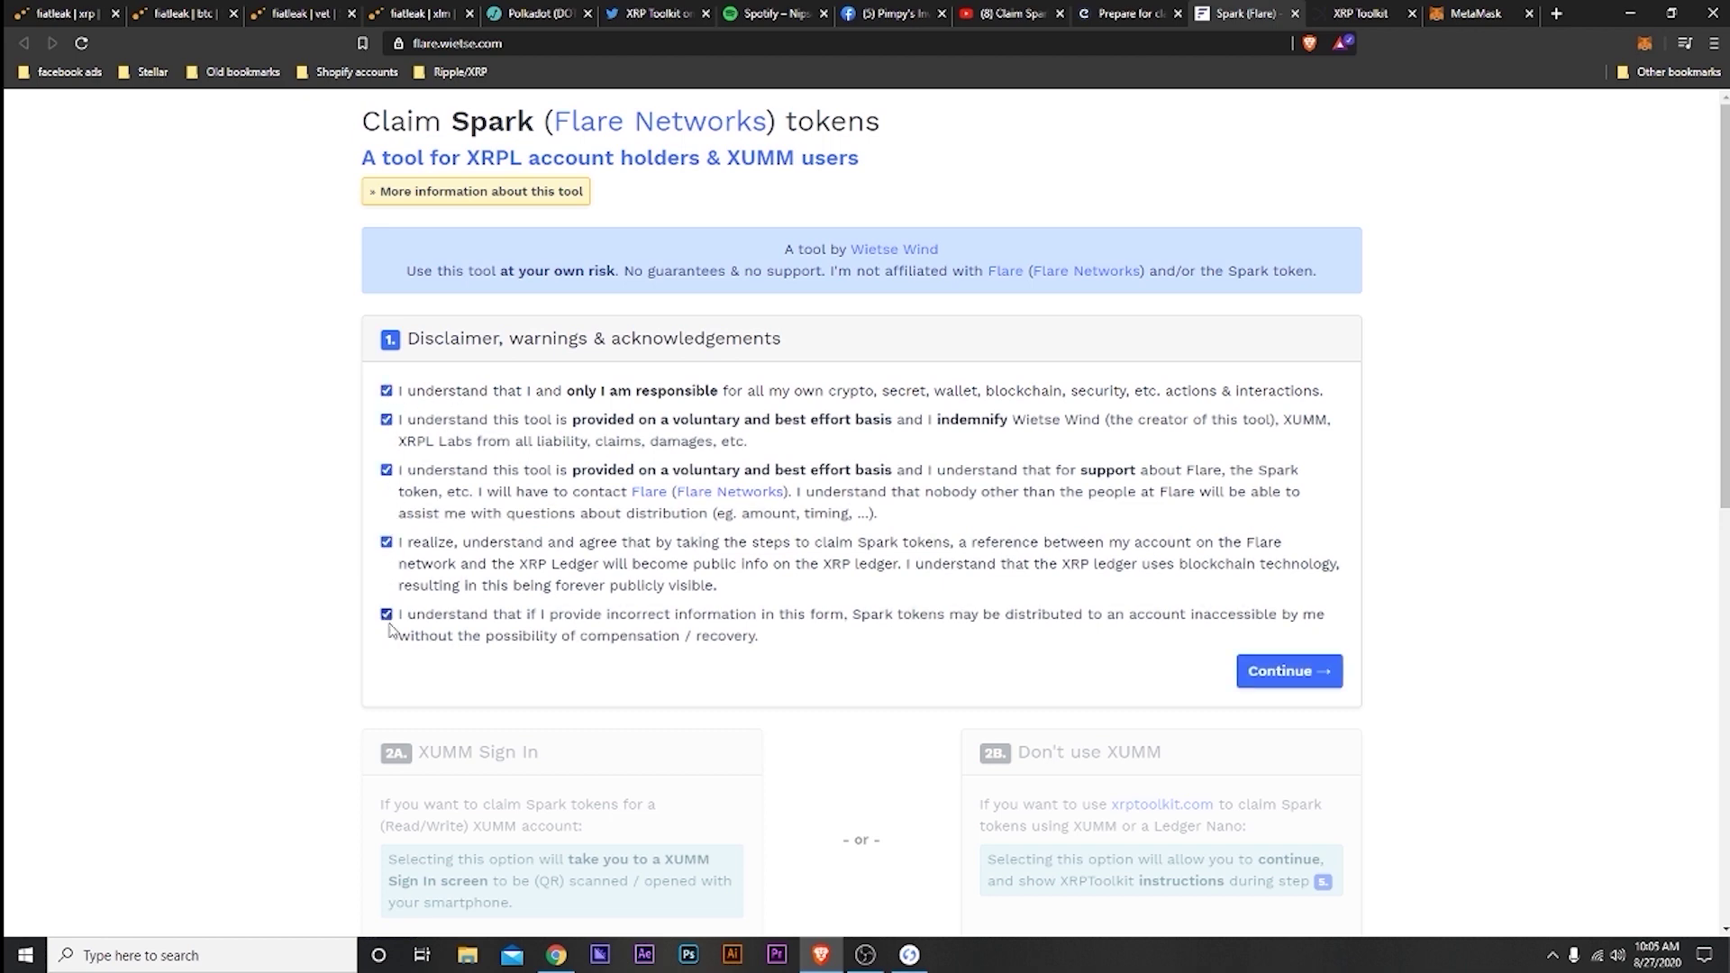
scroll(953, 628, down, 1)
scroll(1036, 636, up, 1)
click(1279, 671)
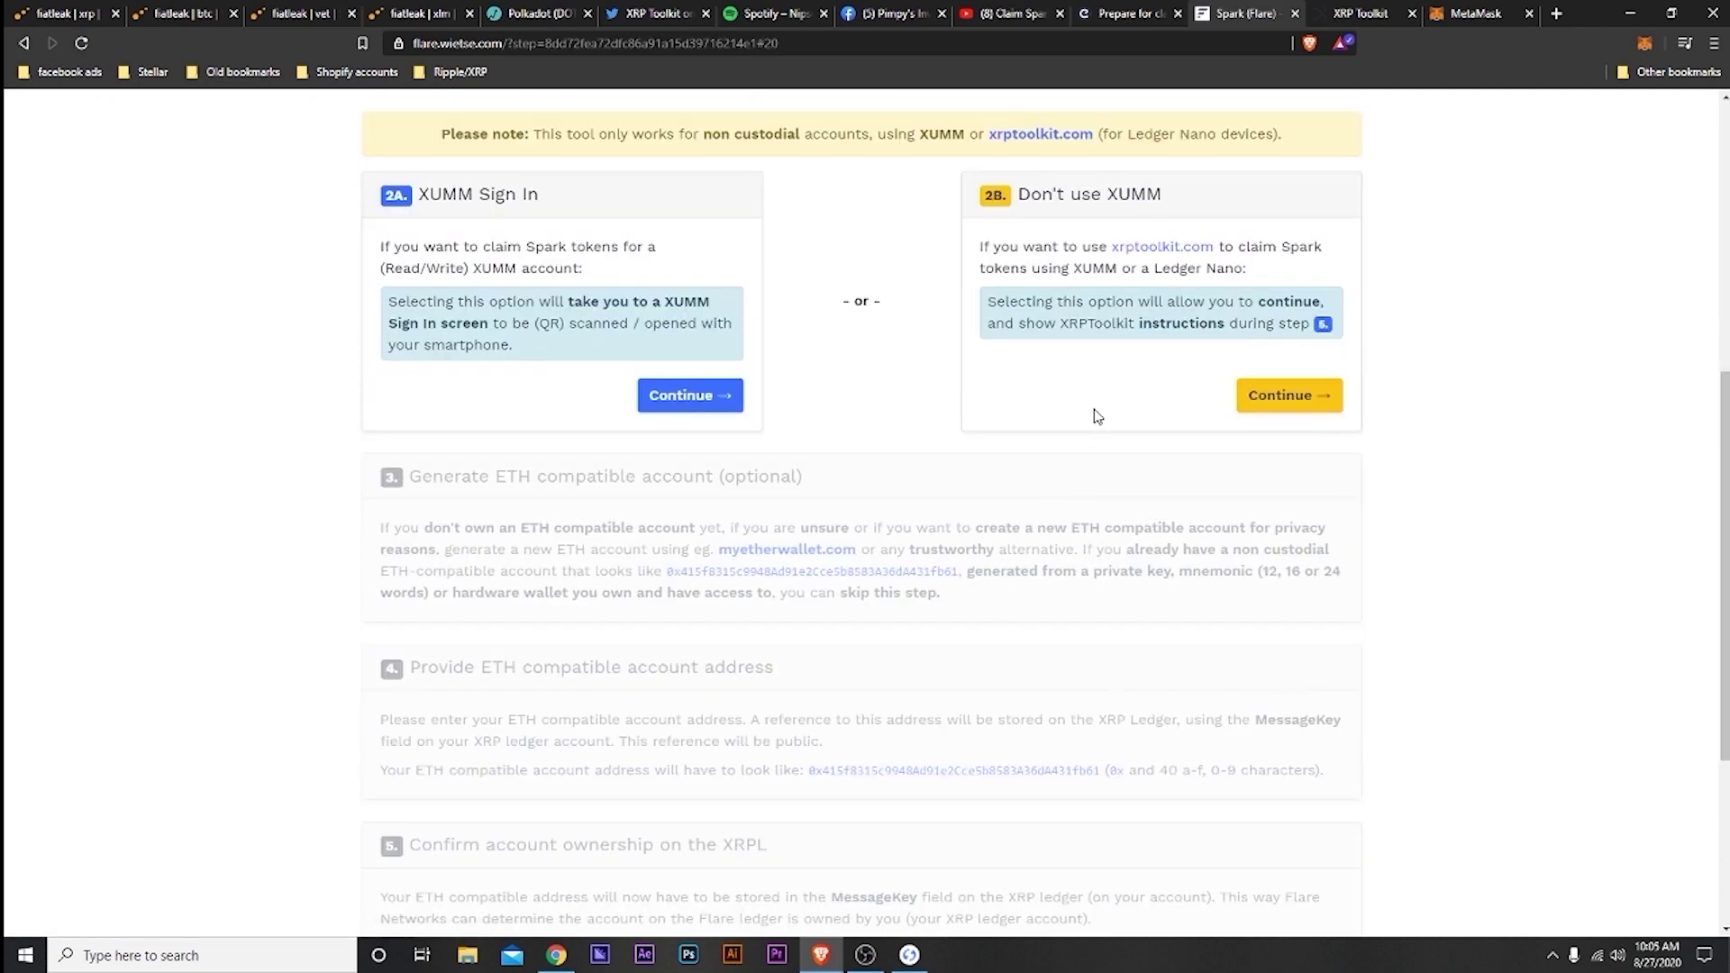
Take the 'Don't use XUMM' route and skip generating a new ETH account.
scroll(1093, 413, up, 2)
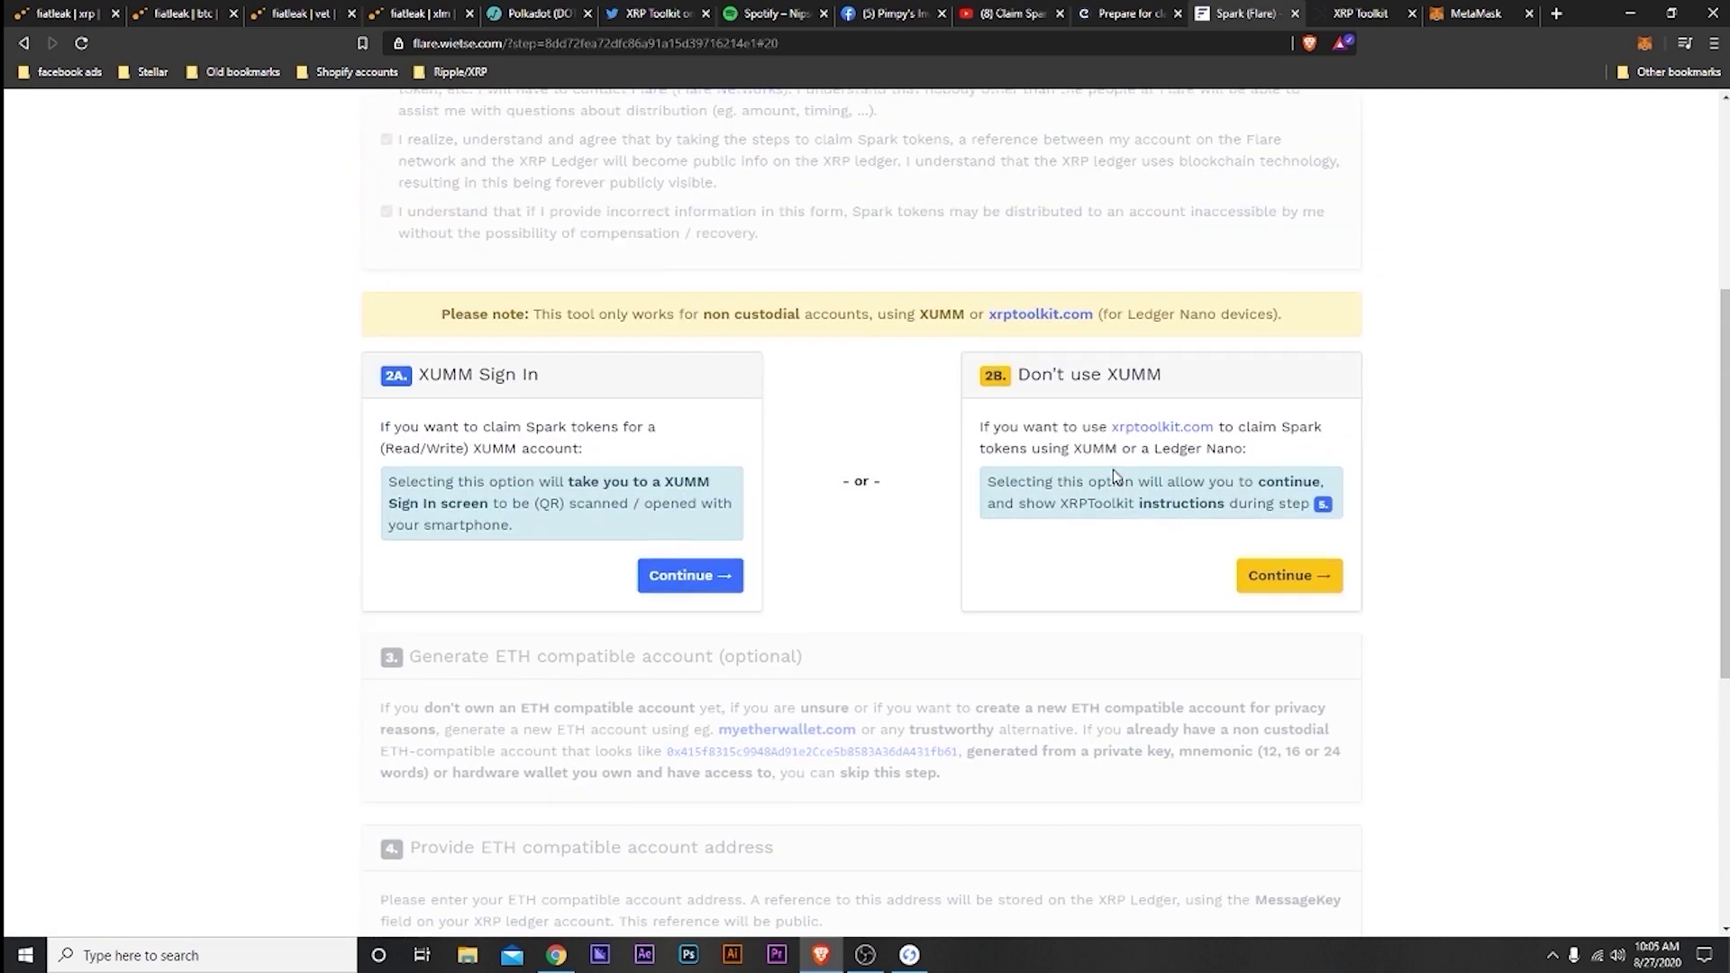
click(1274, 581)
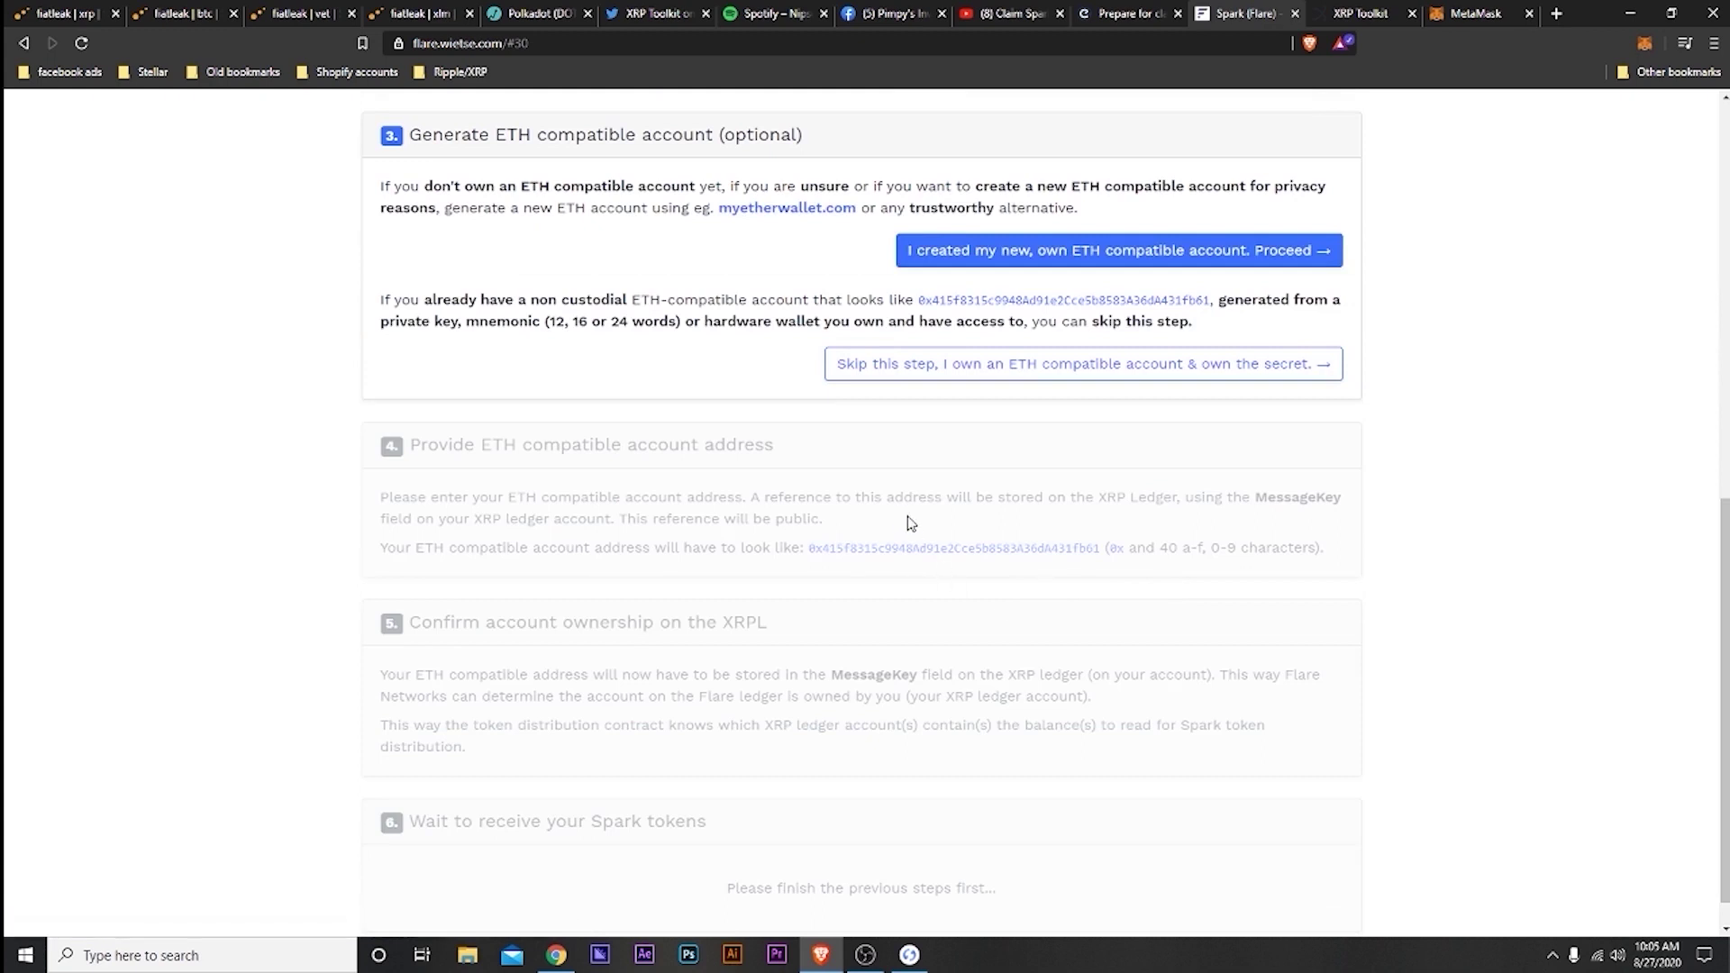
scroll(901, 532, up, 1)
scroll(1023, 514, up, 1)
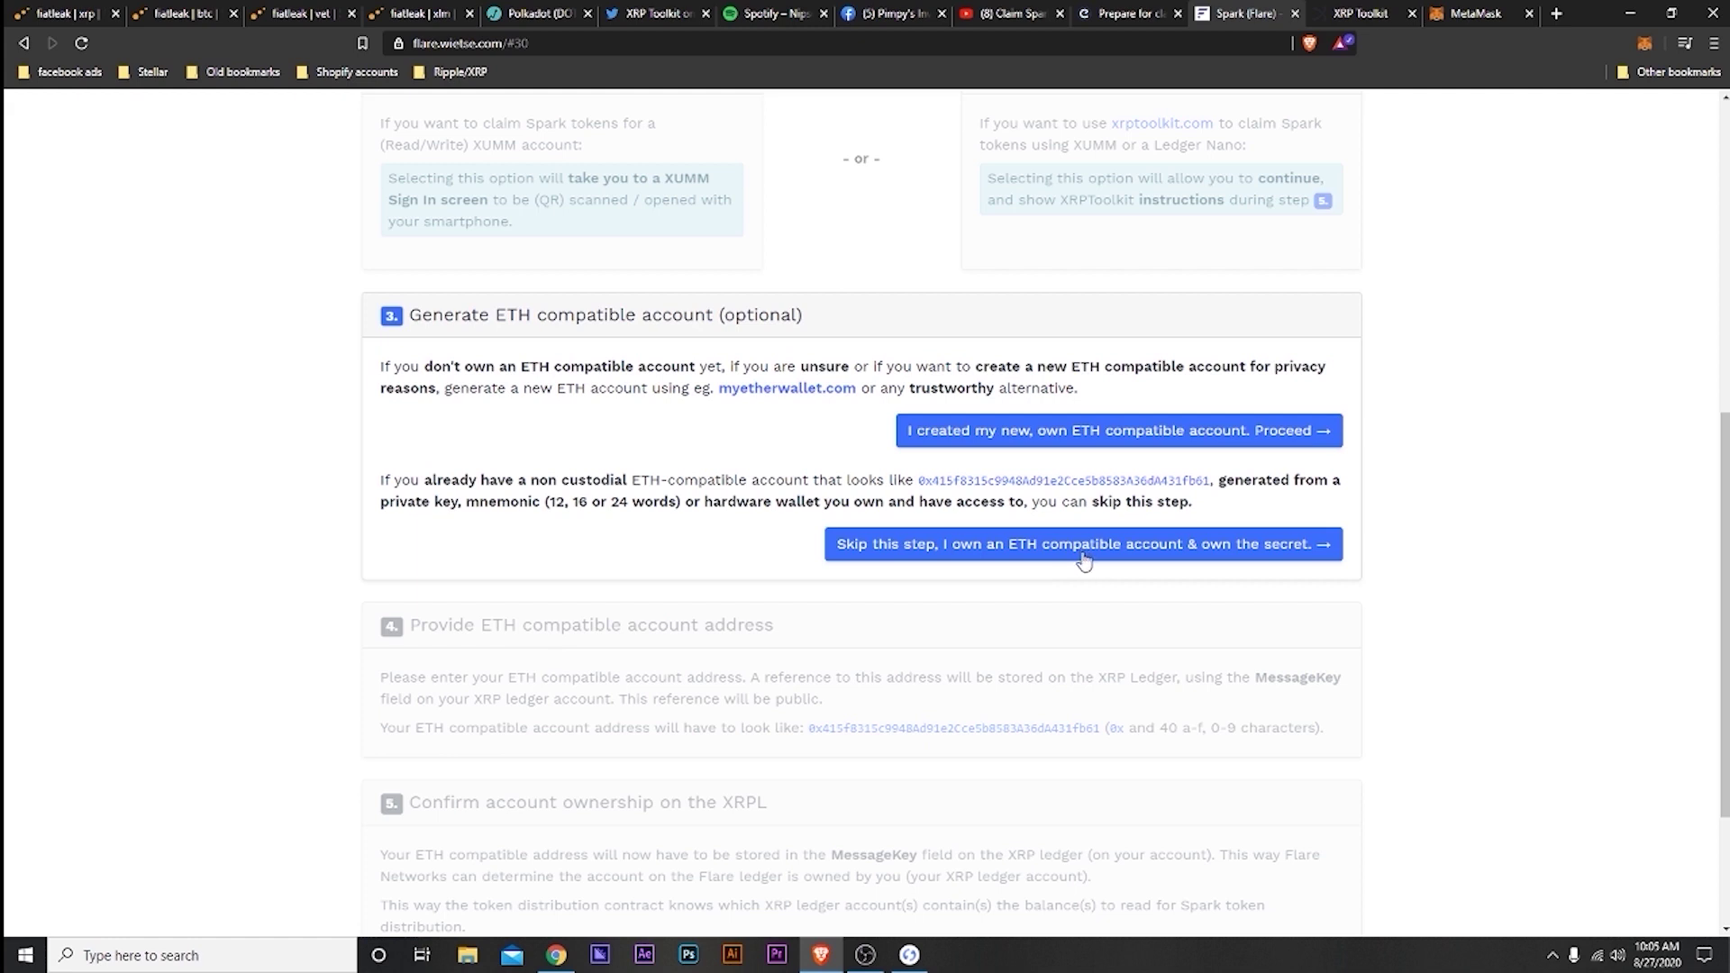
click(1083, 554)
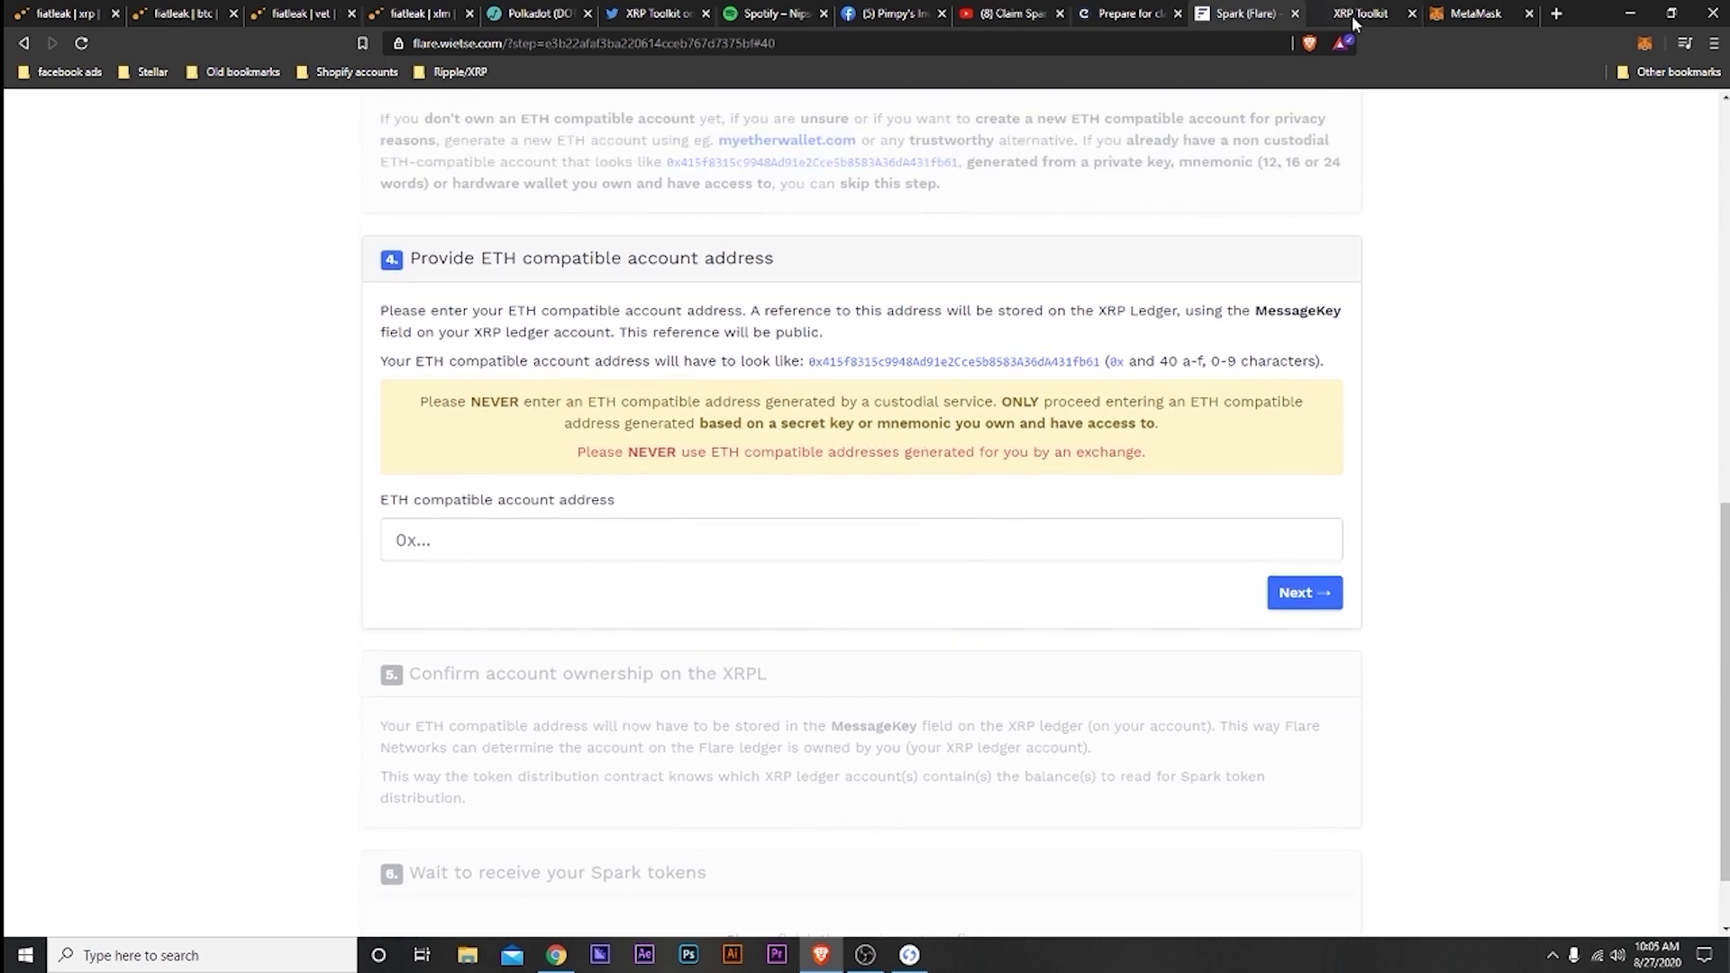
Paste the Ledger Live Ethereum receive address into the ETH compatible account address field.
click(909, 954)
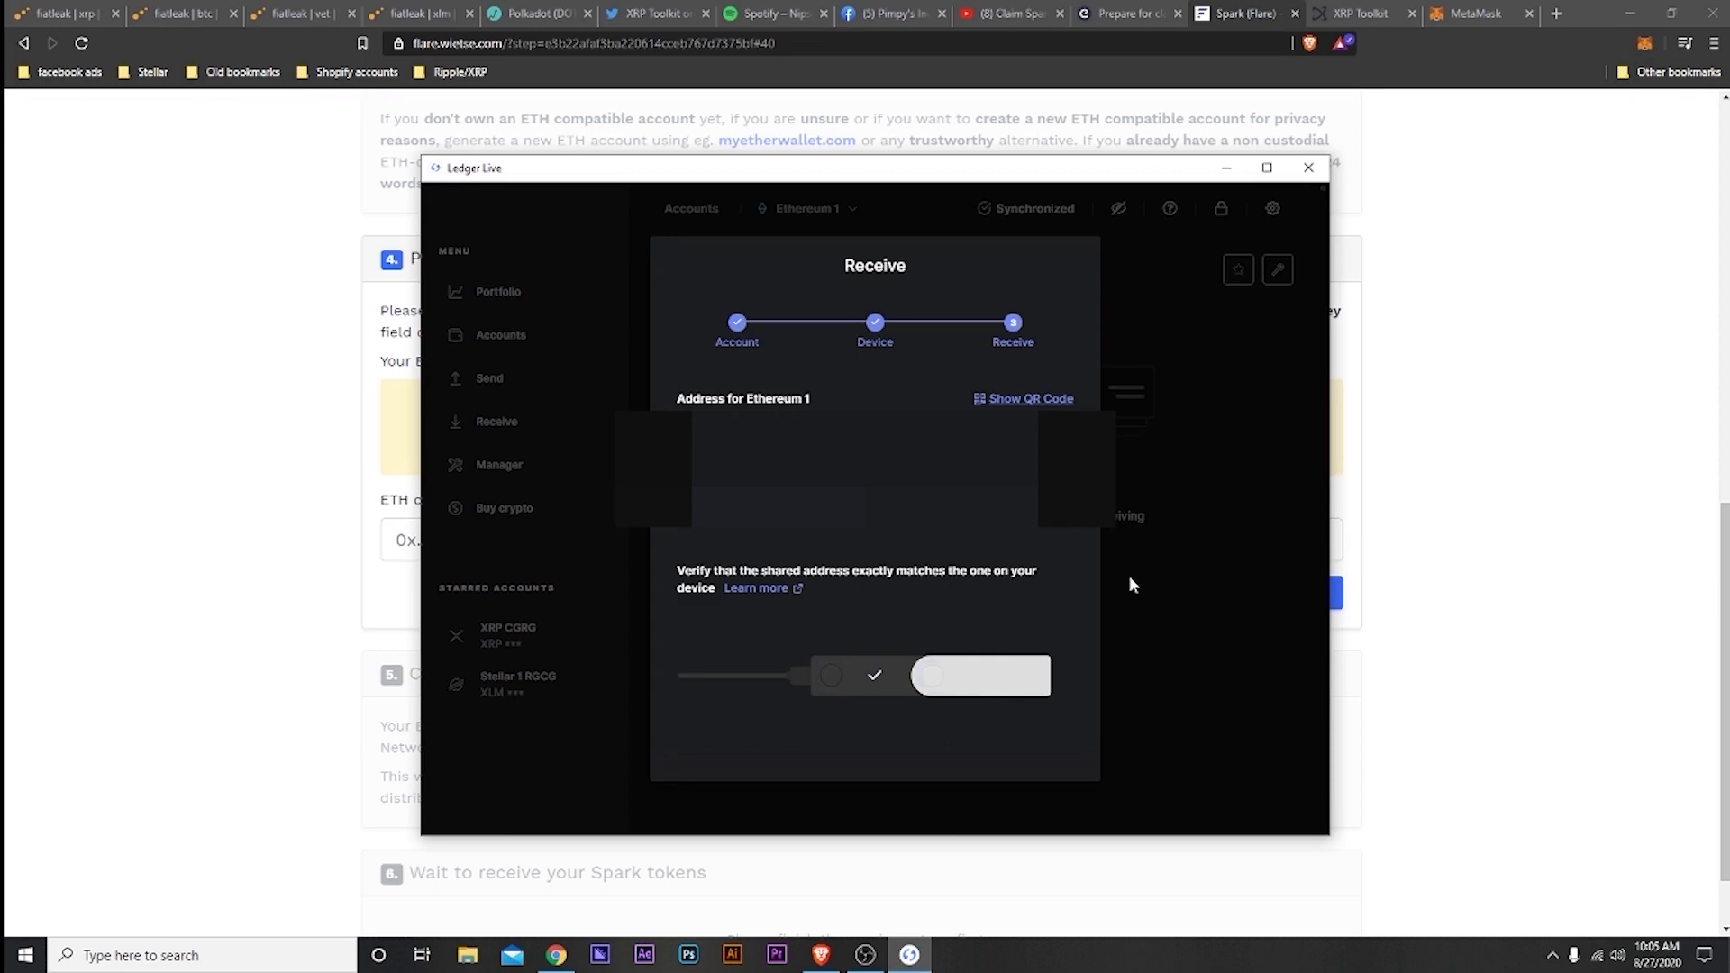
click(1472, 645)
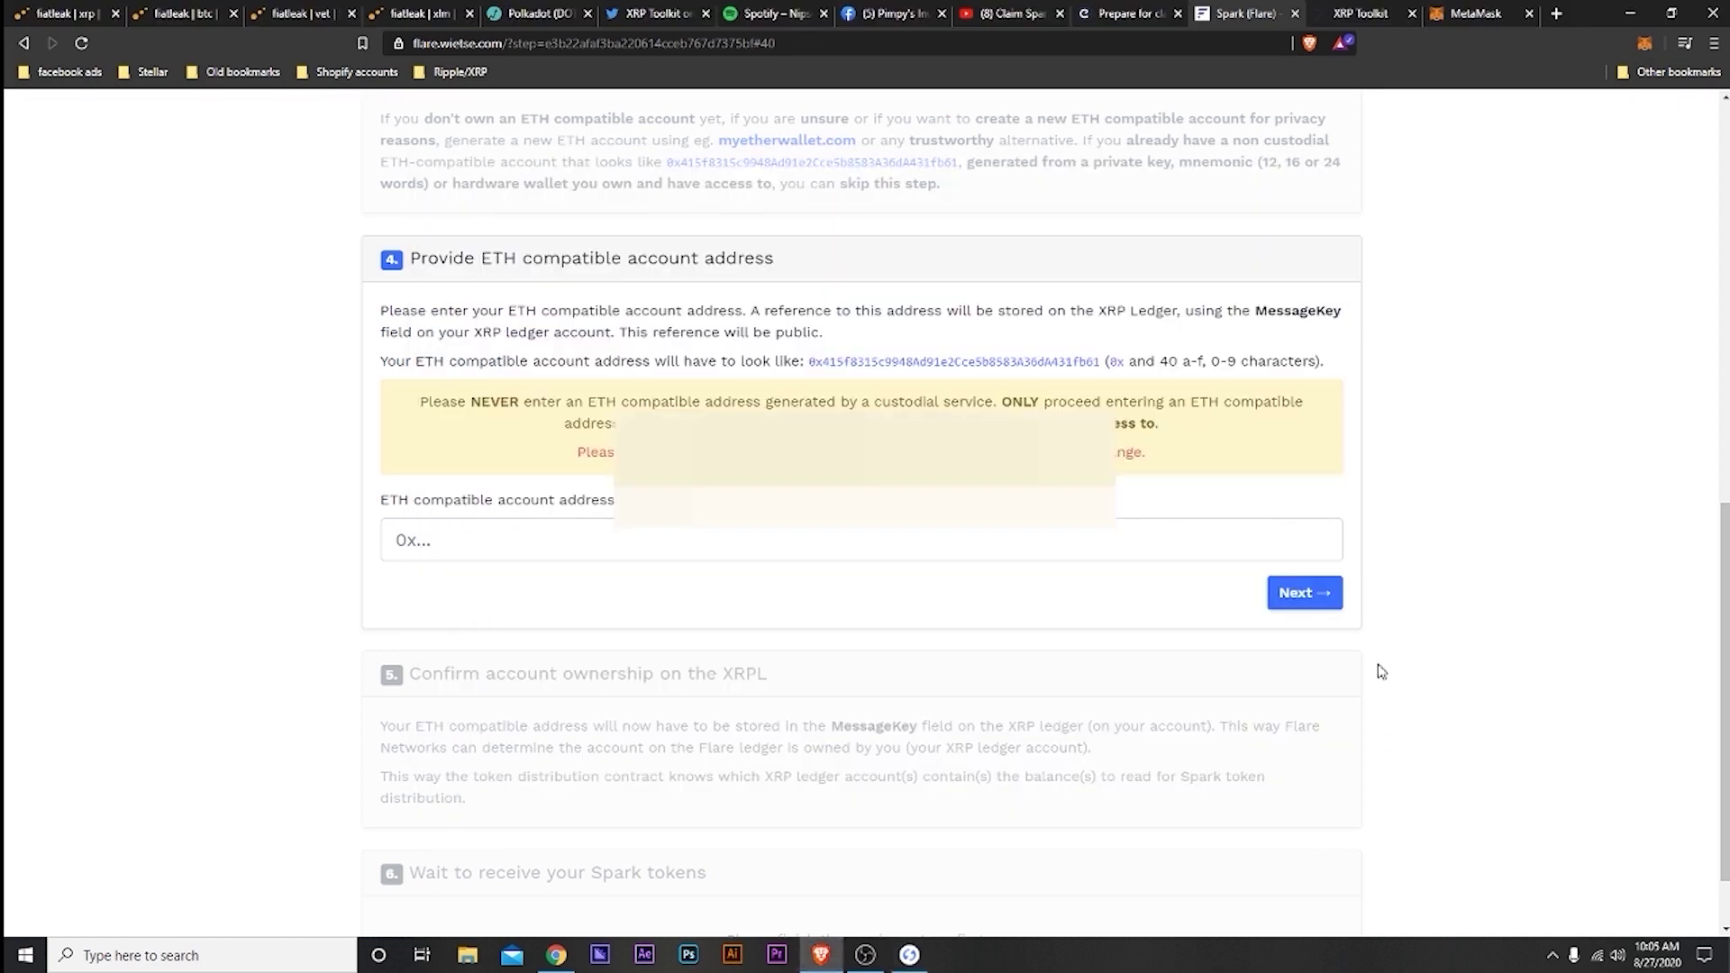
click(615, 542)
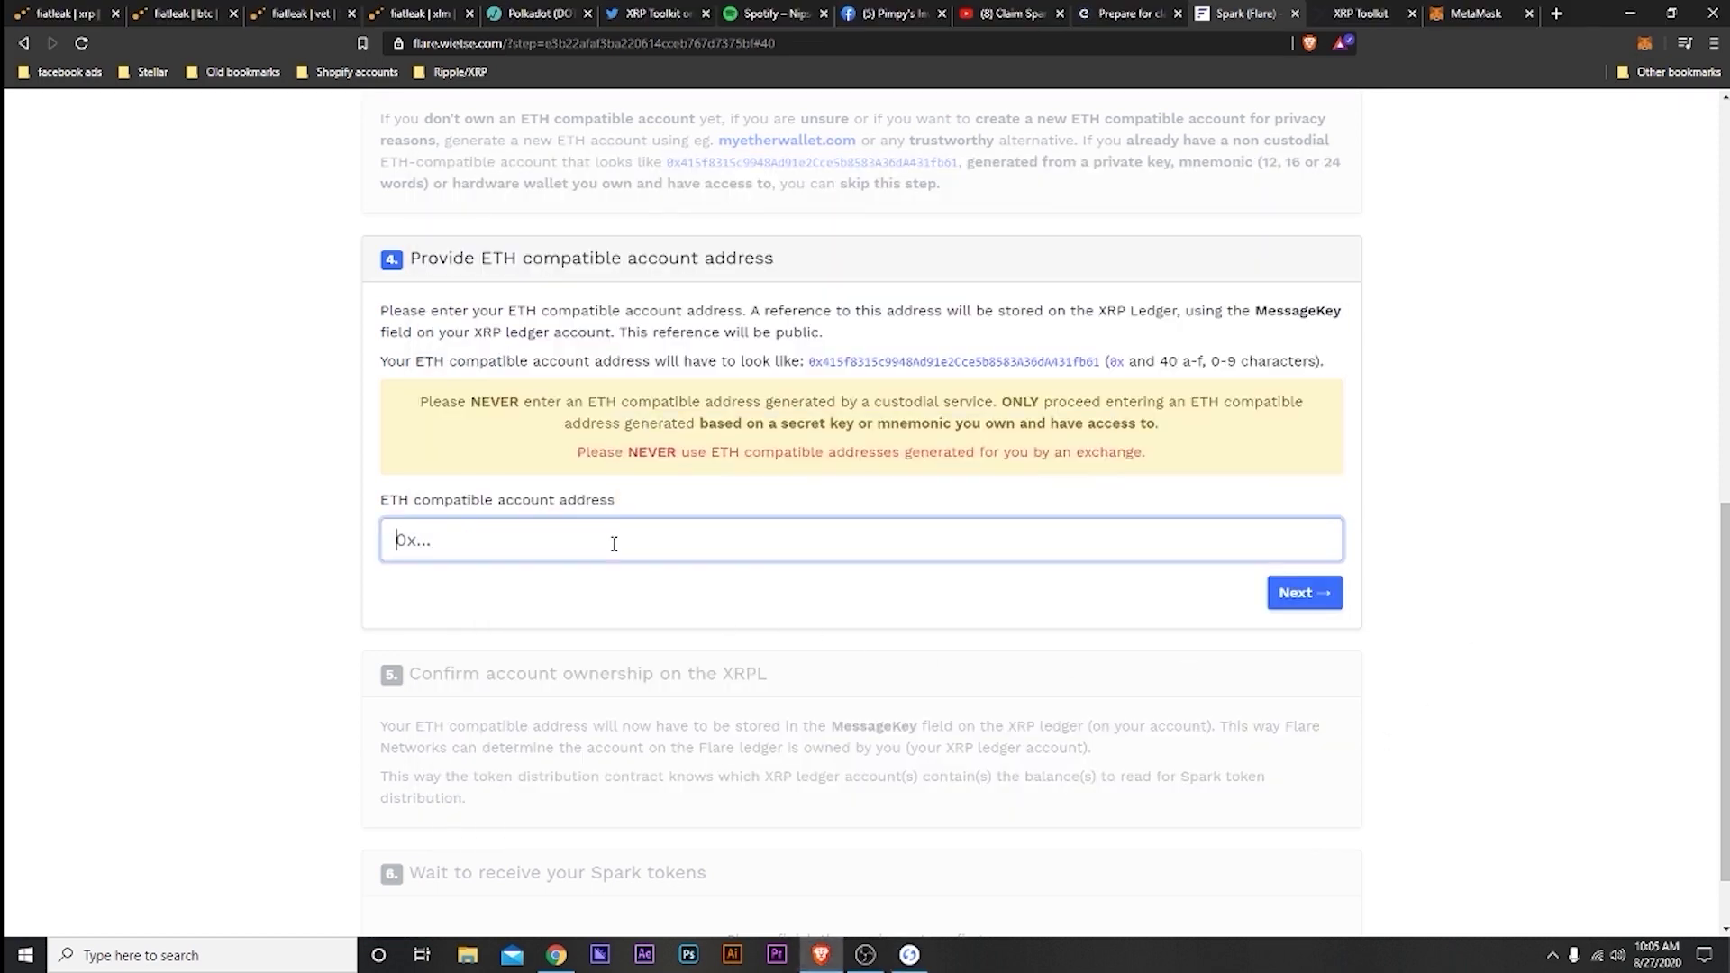
key(ctrl+v)
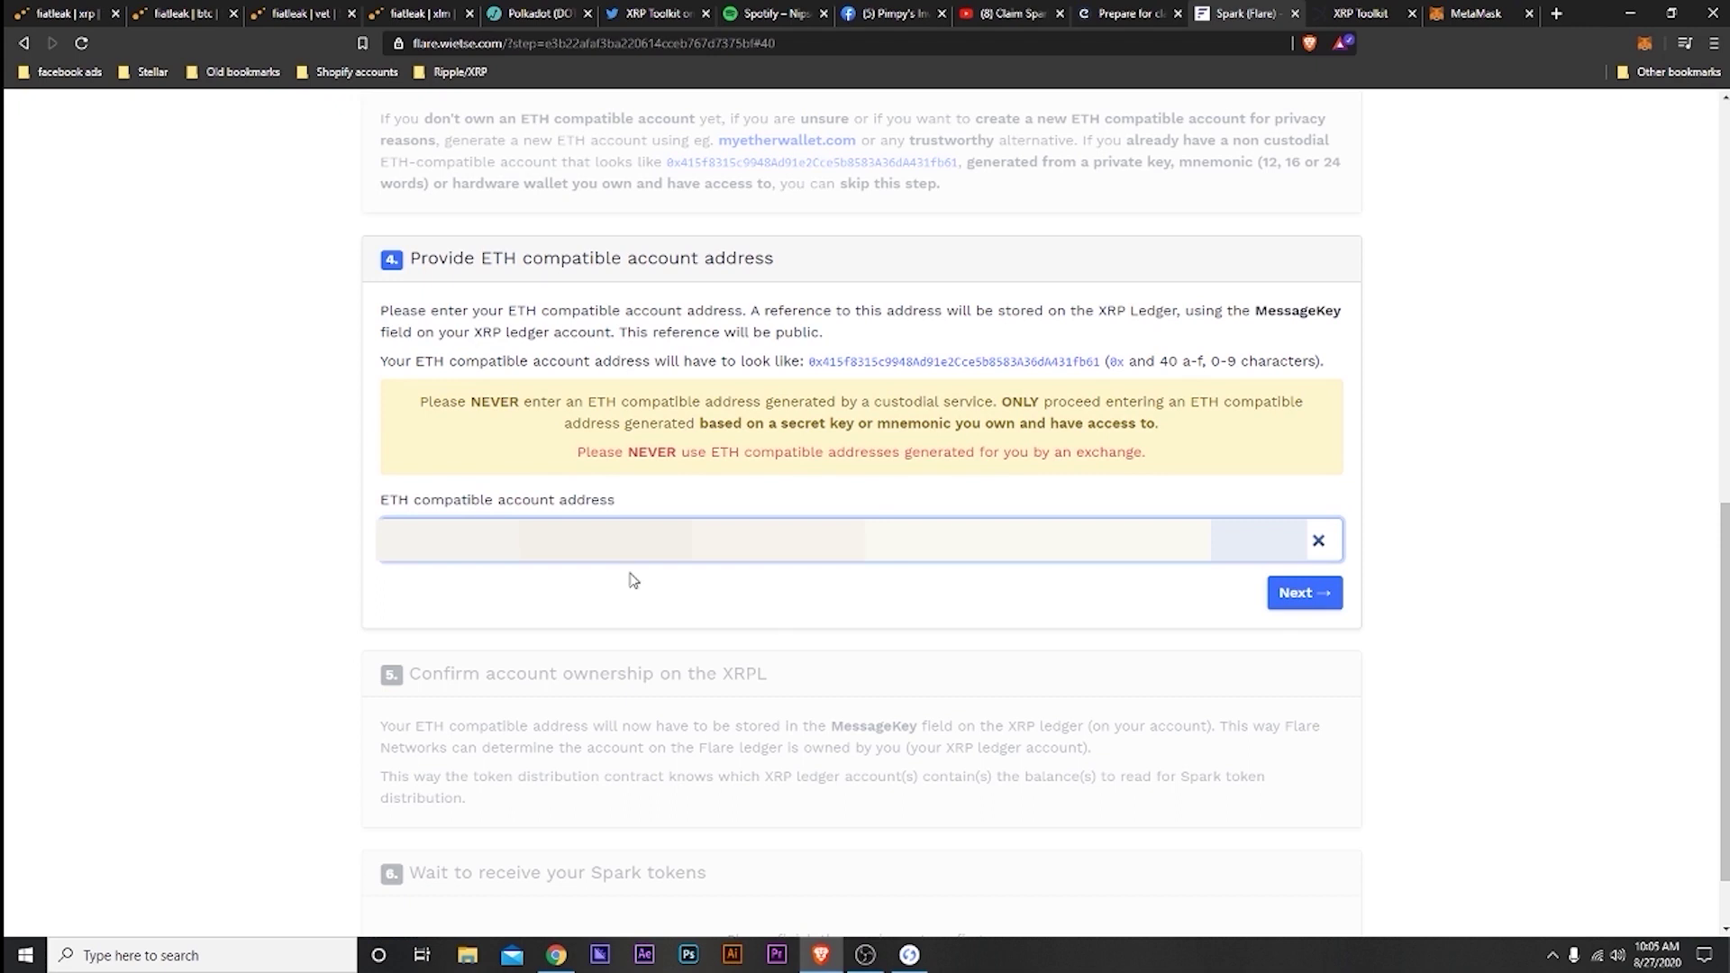
Minimise Ledger Live so the step 4 form with the pasted address is visible.
click(920, 964)
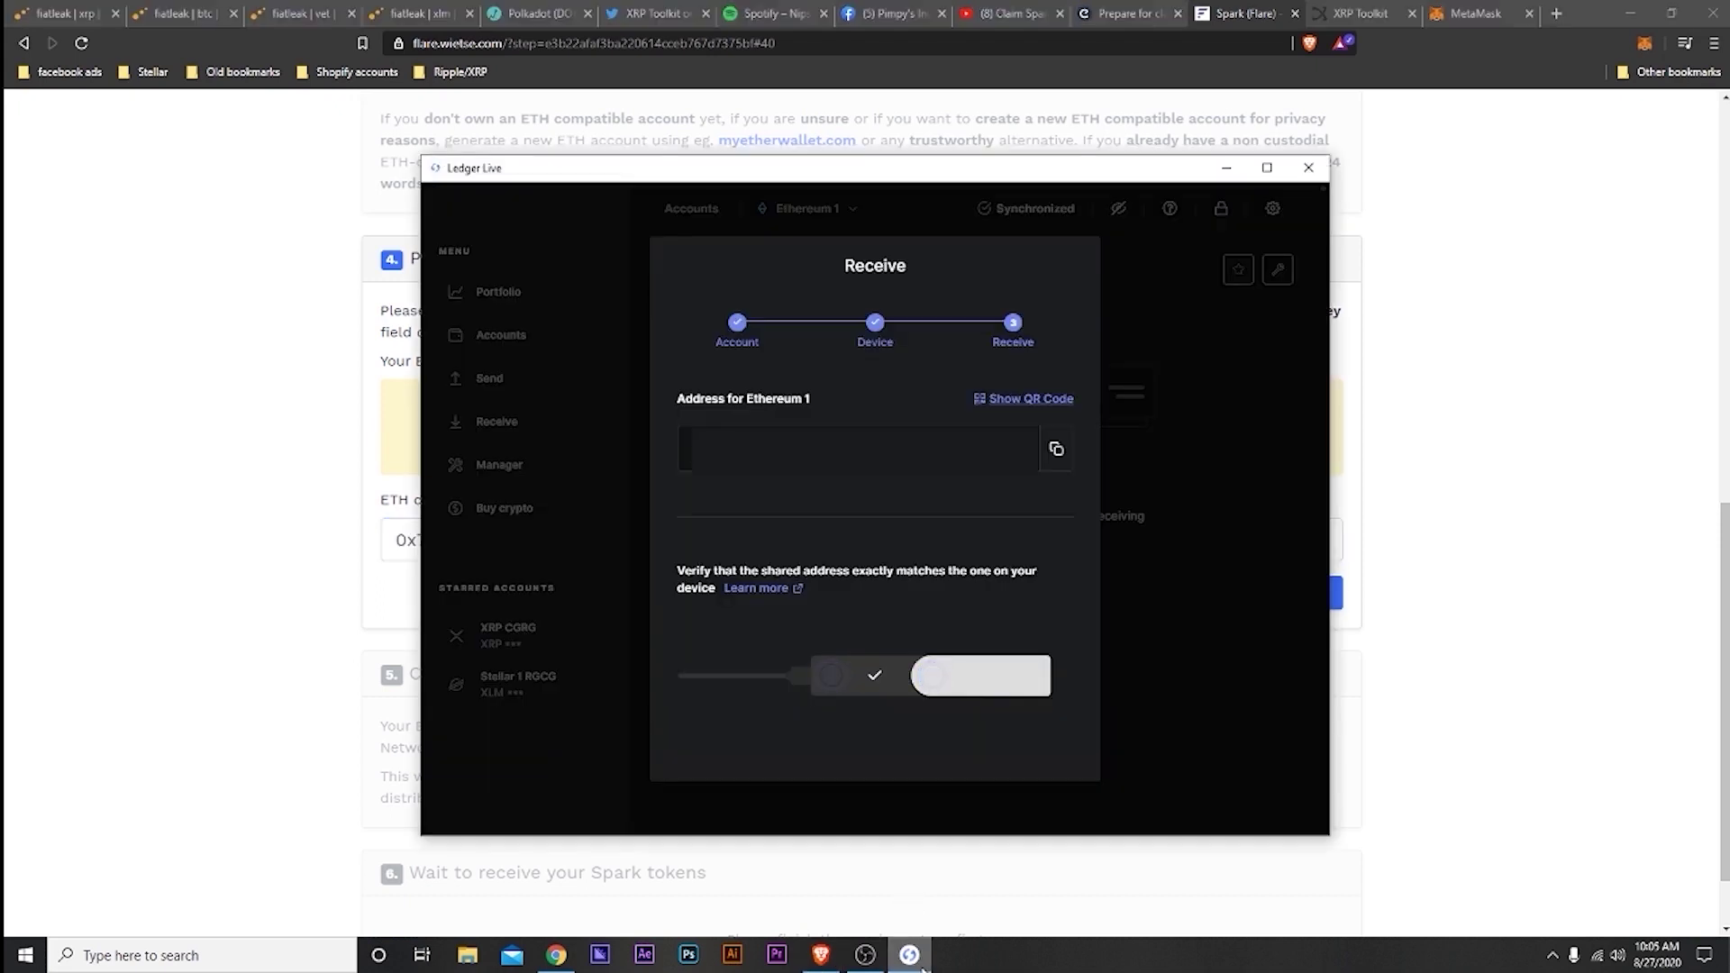
click(1226, 167)
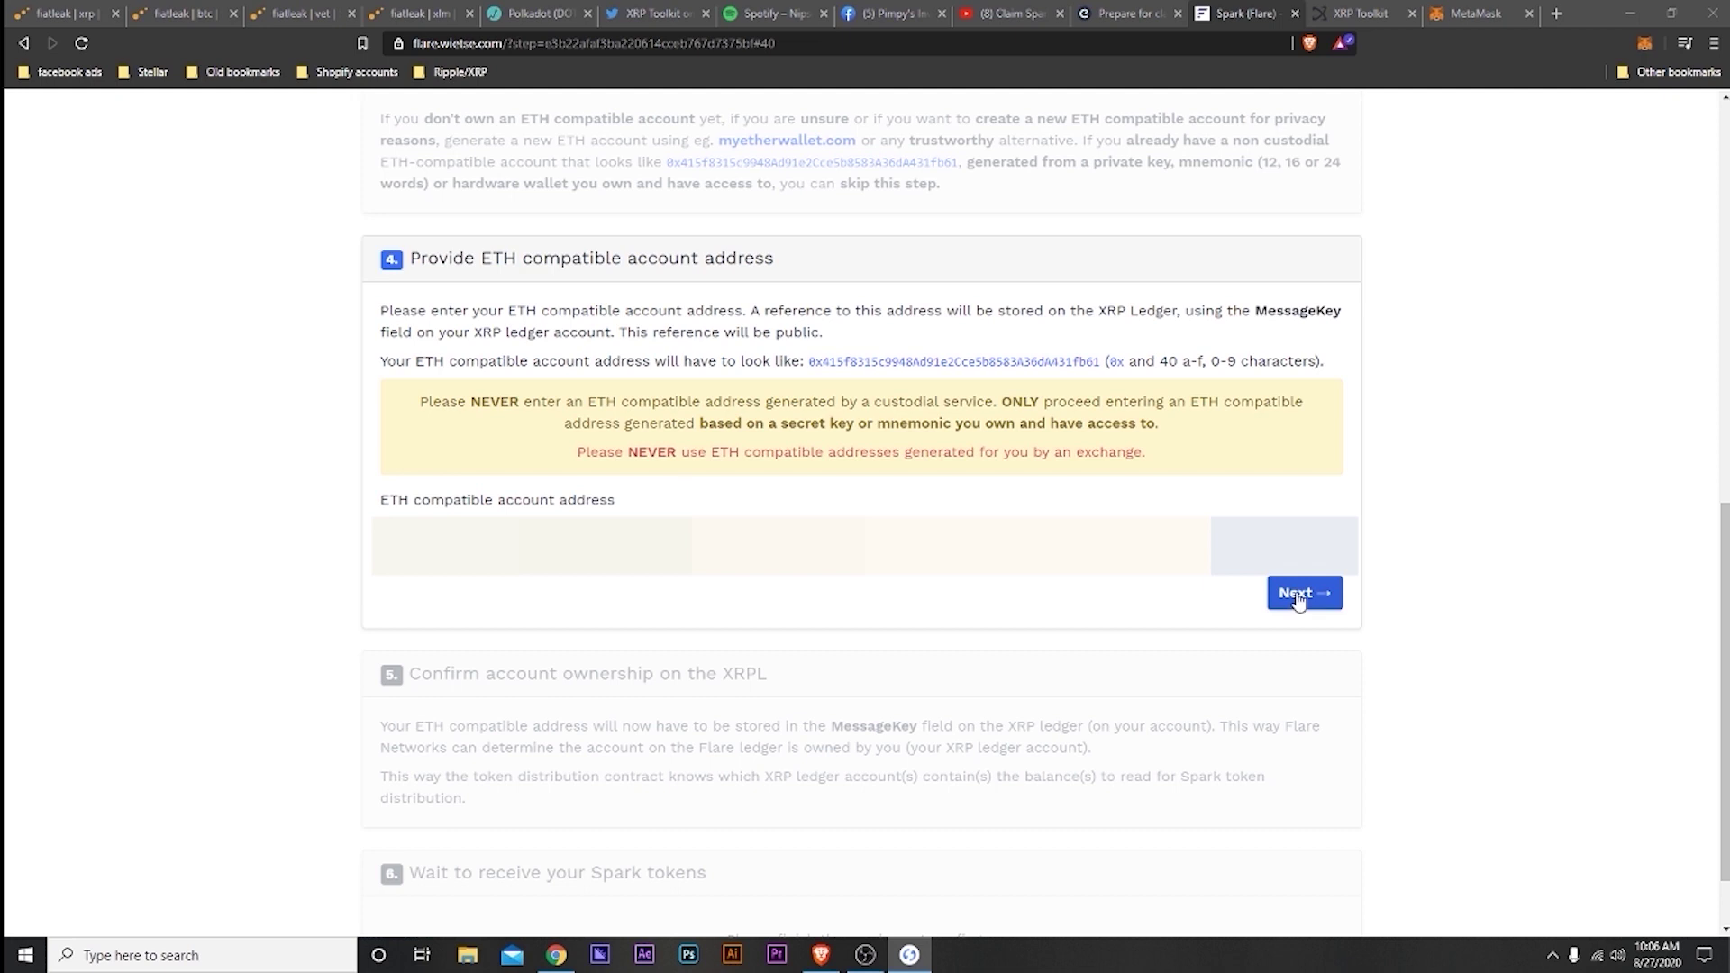
Submit the ETH address and select the generated Message Key value in step 5.
click(1297, 595)
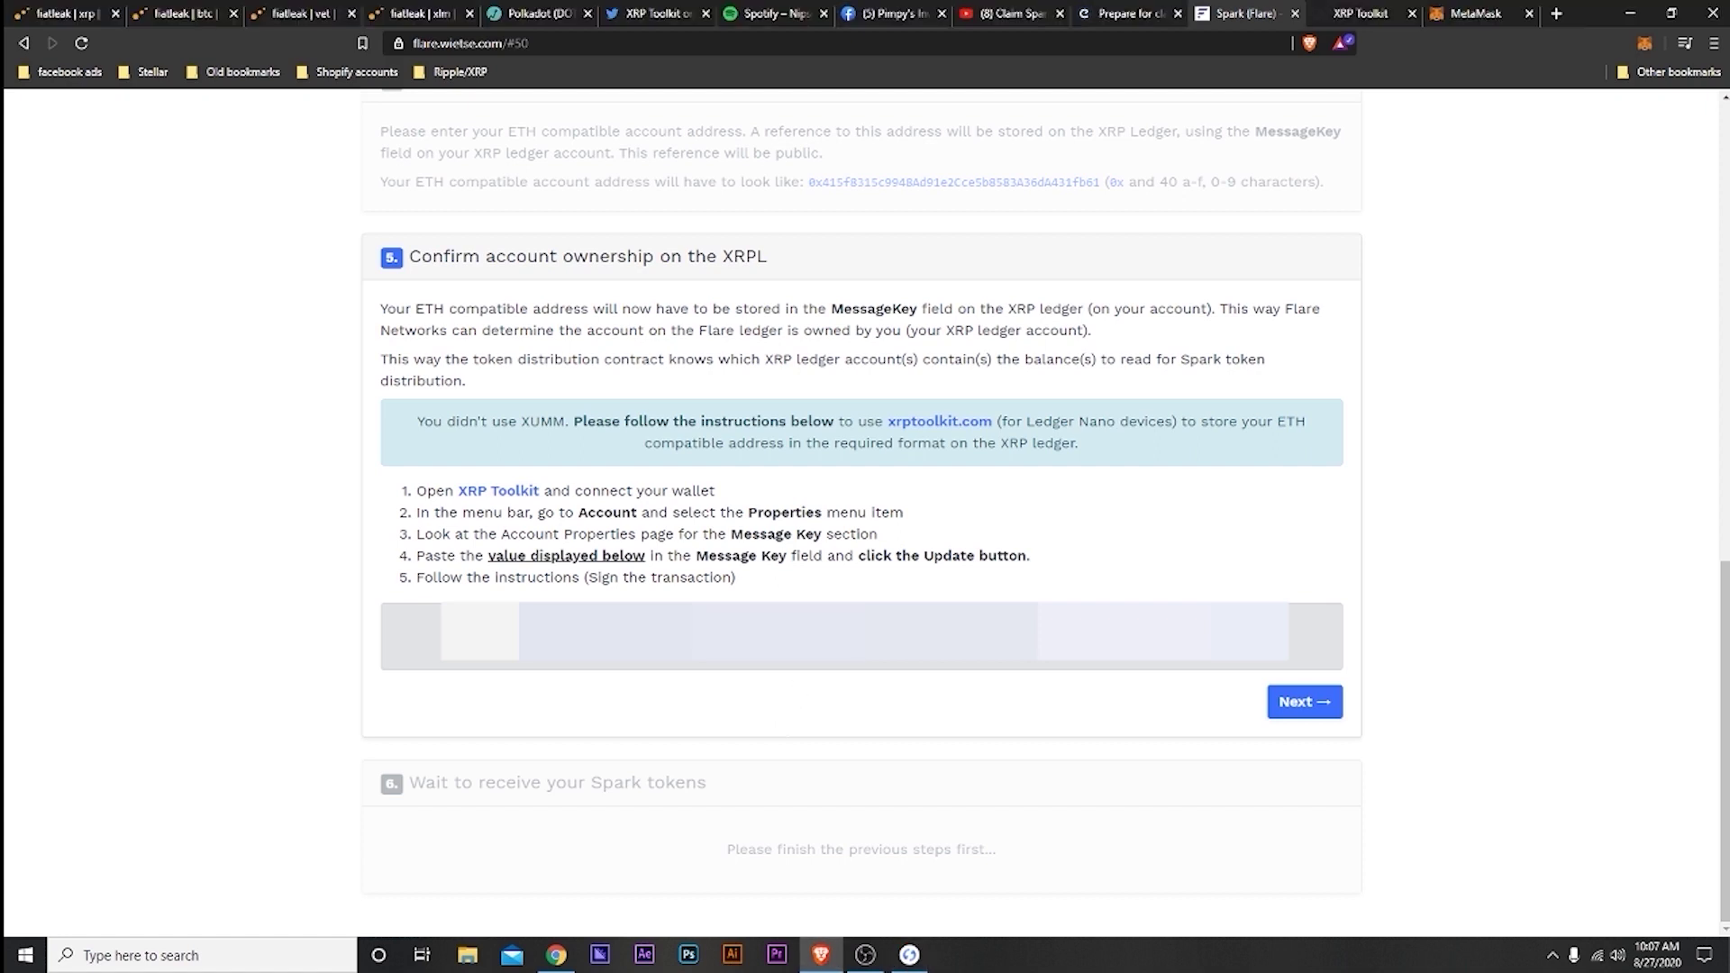
key(alt+Tab)
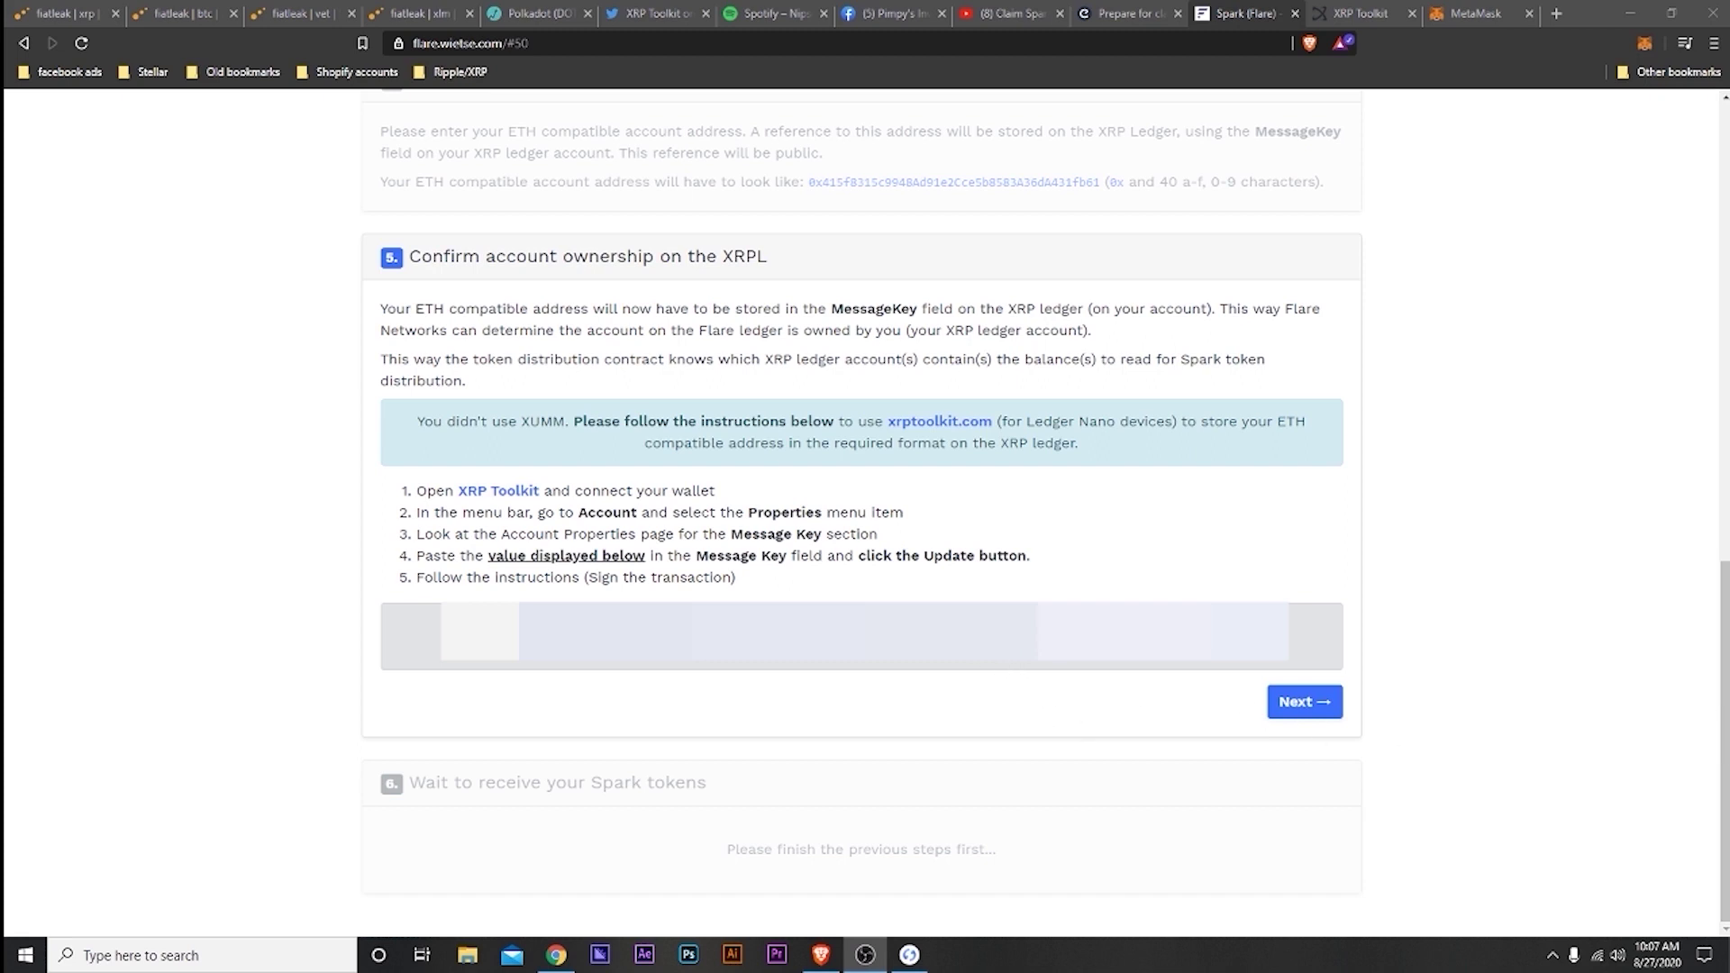
key(alt+Tab)
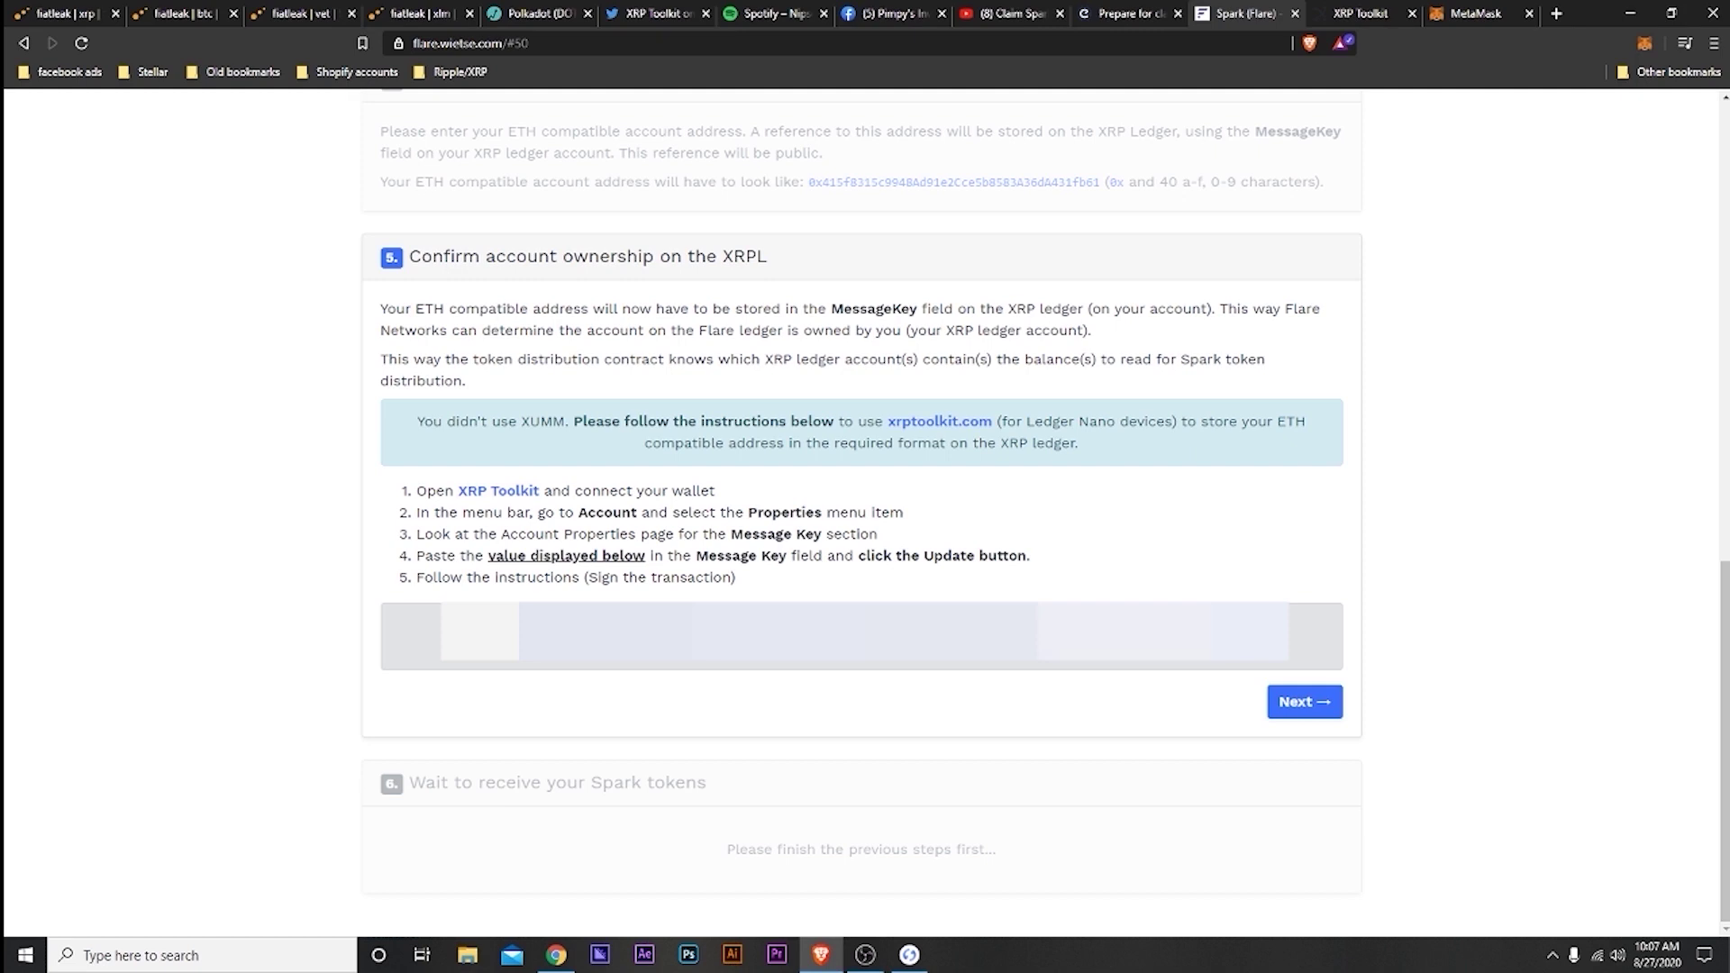
click(668, 641)
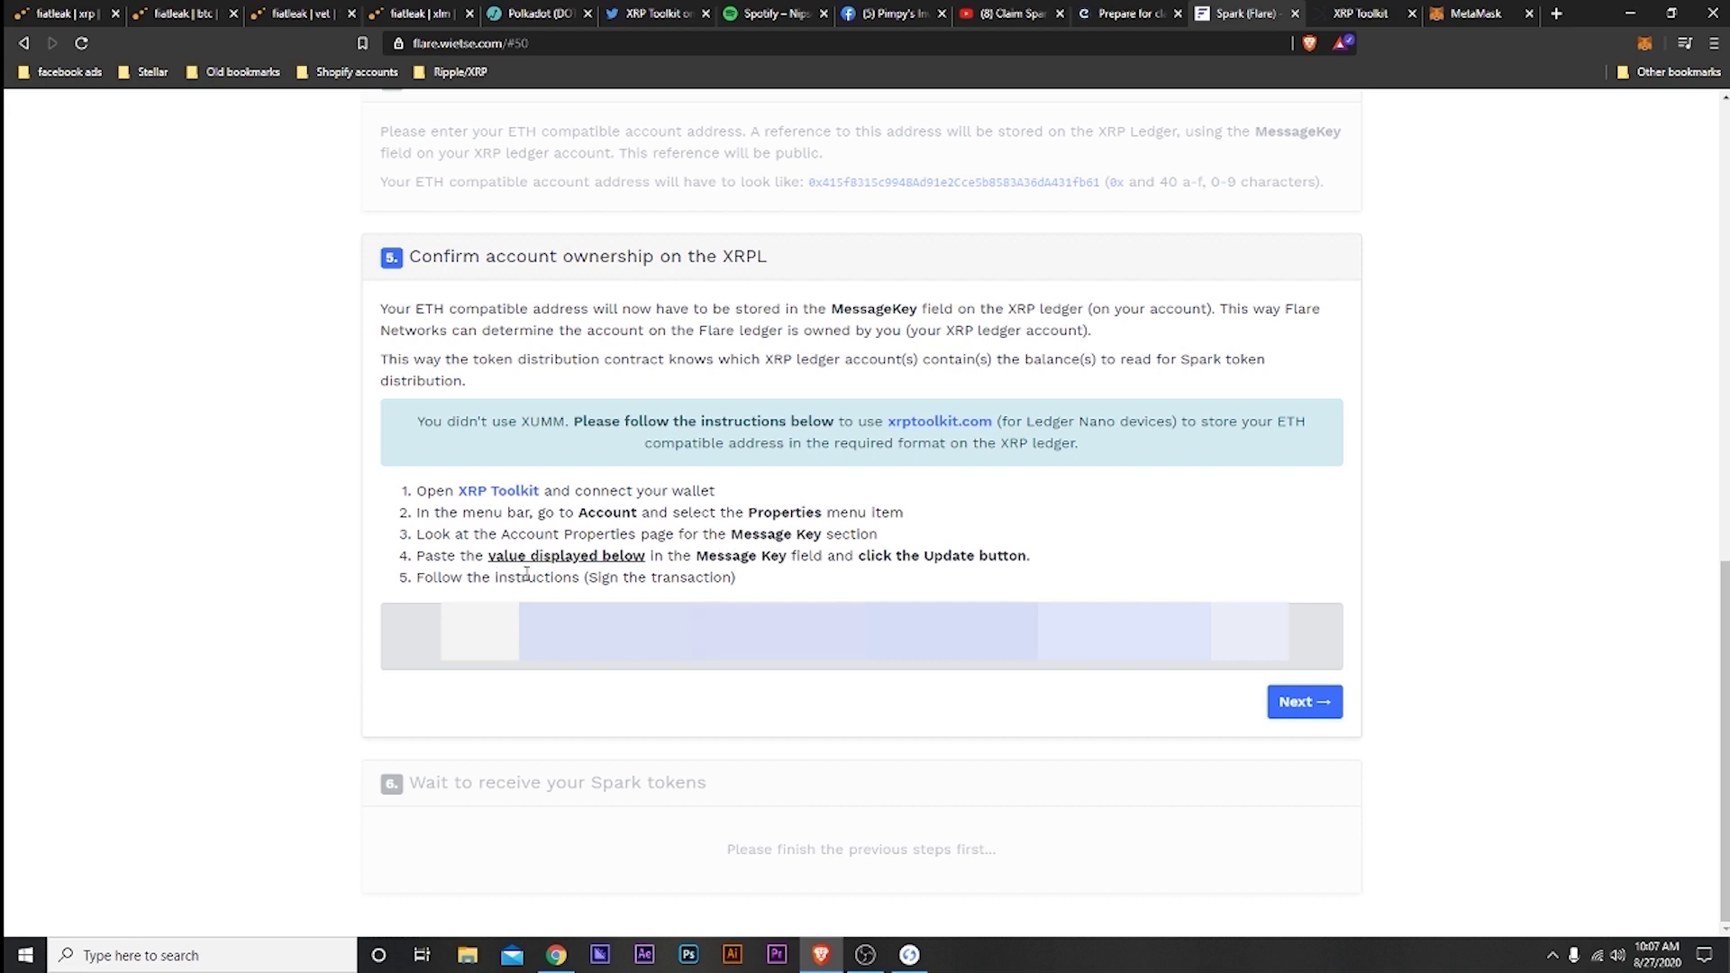
In XRP Toolkit Account Properties, paste the generated value as the Message Key and submit the update.
click(1356, 15)
mouse_move(140, 127)
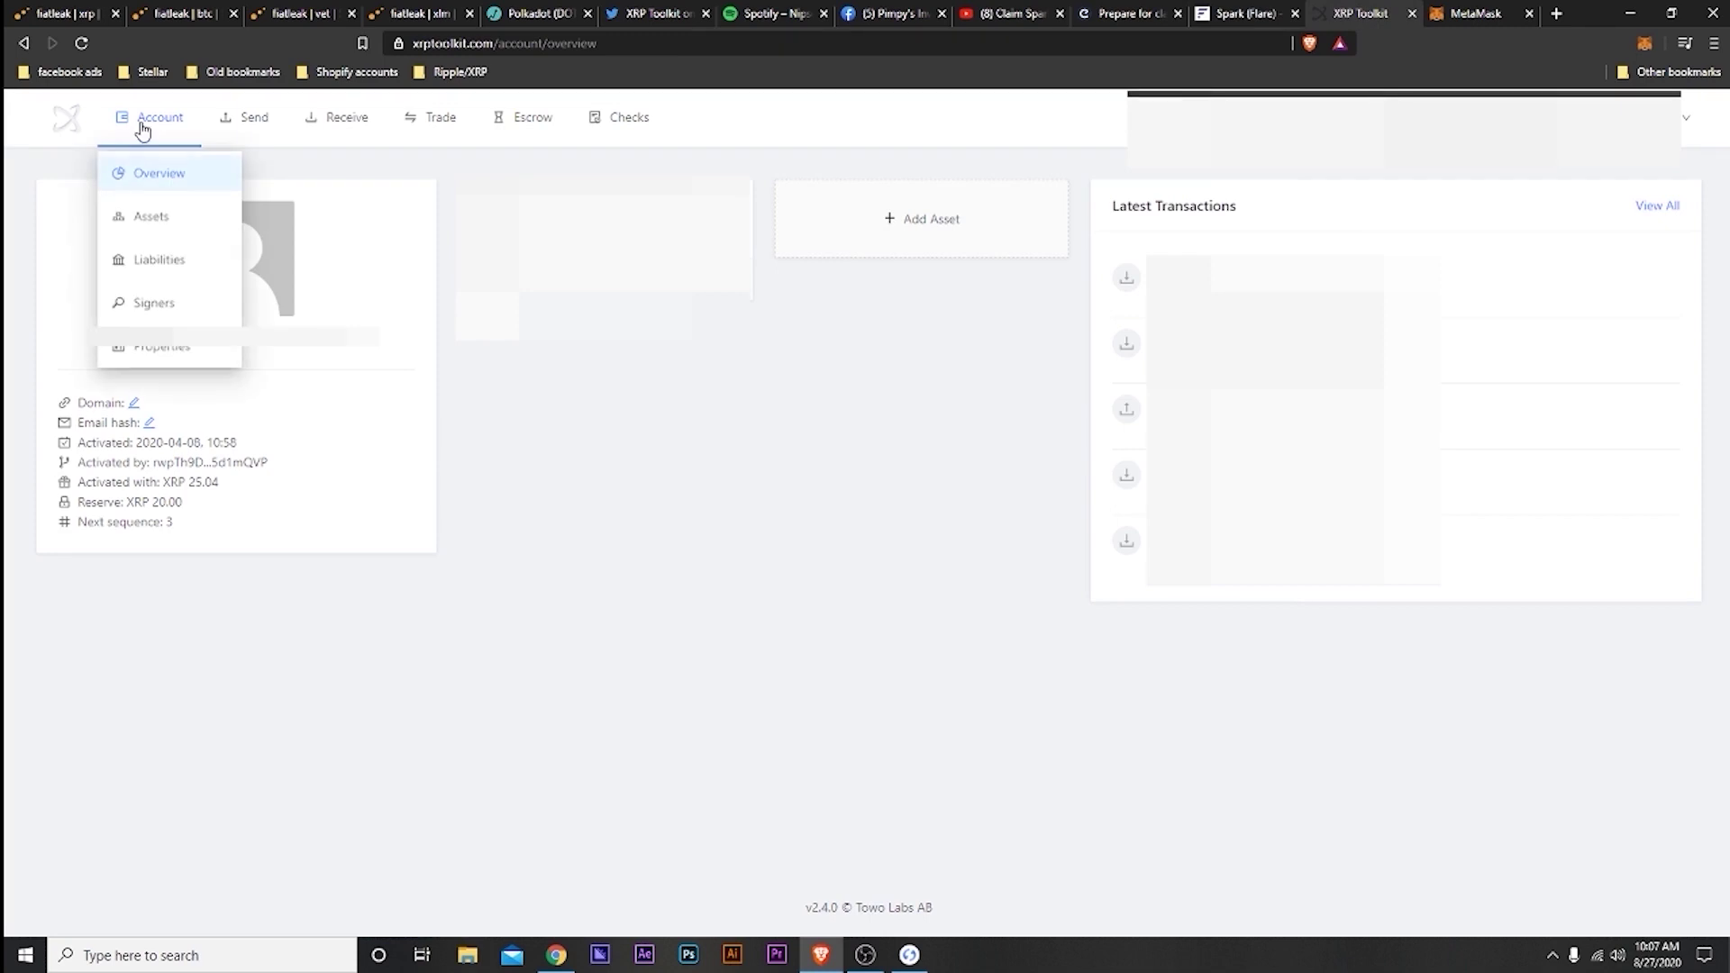
click(162, 350)
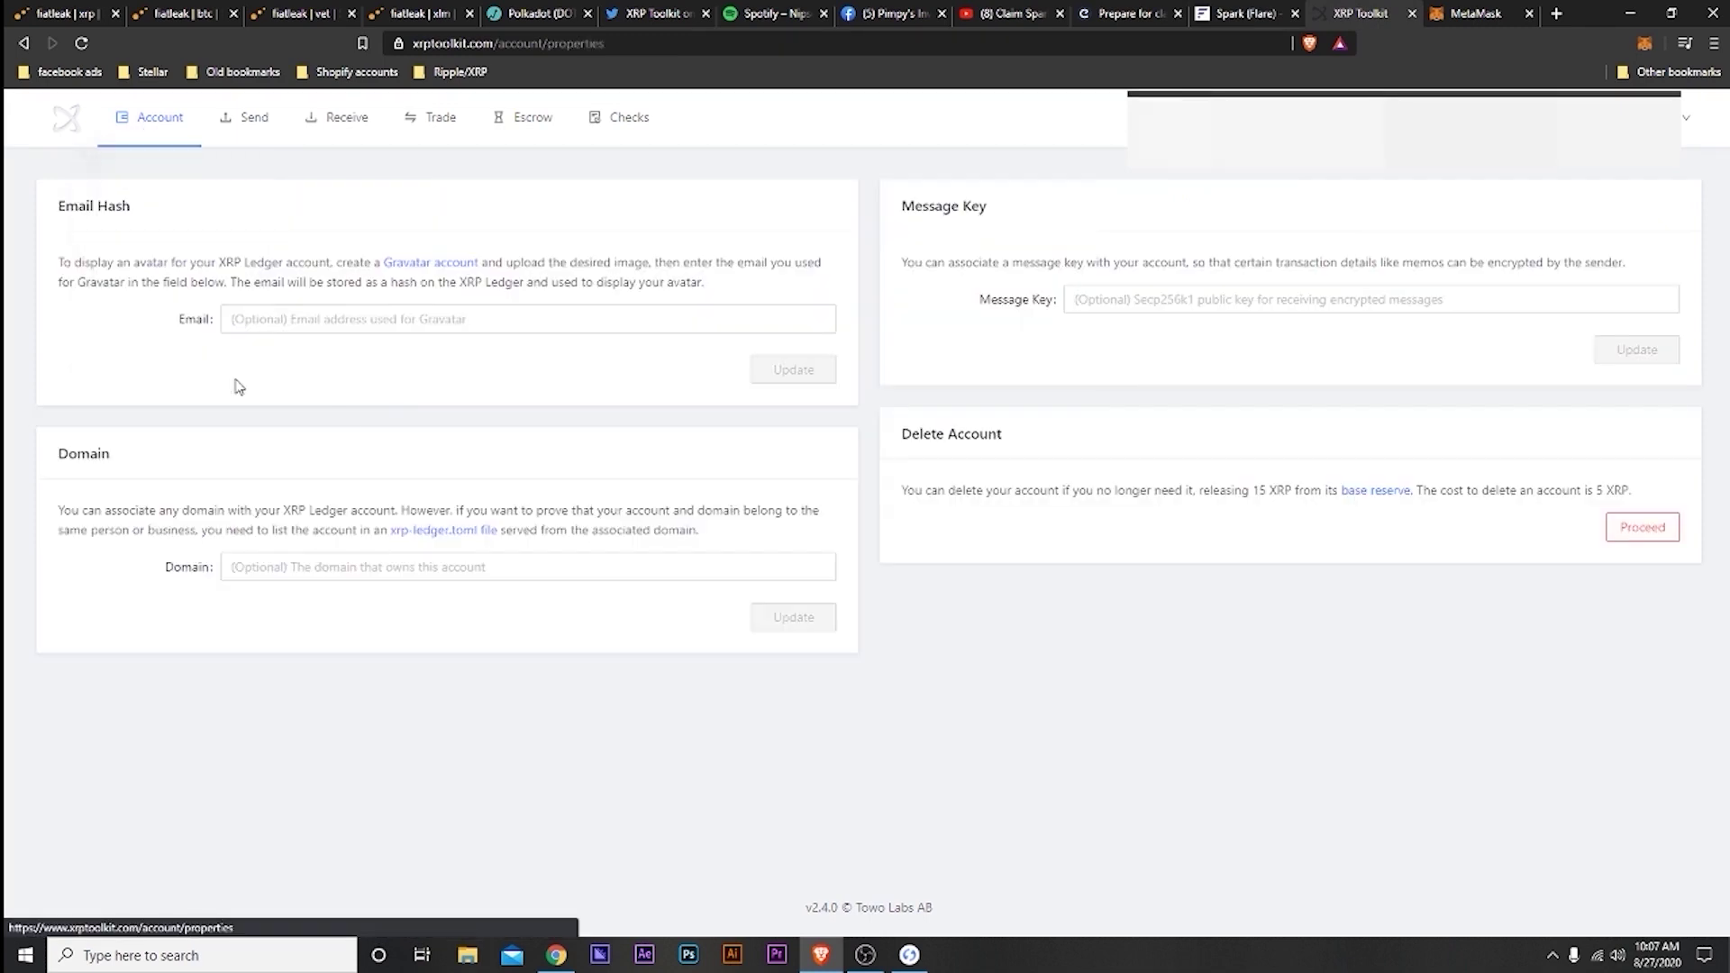
click(1135, 302)
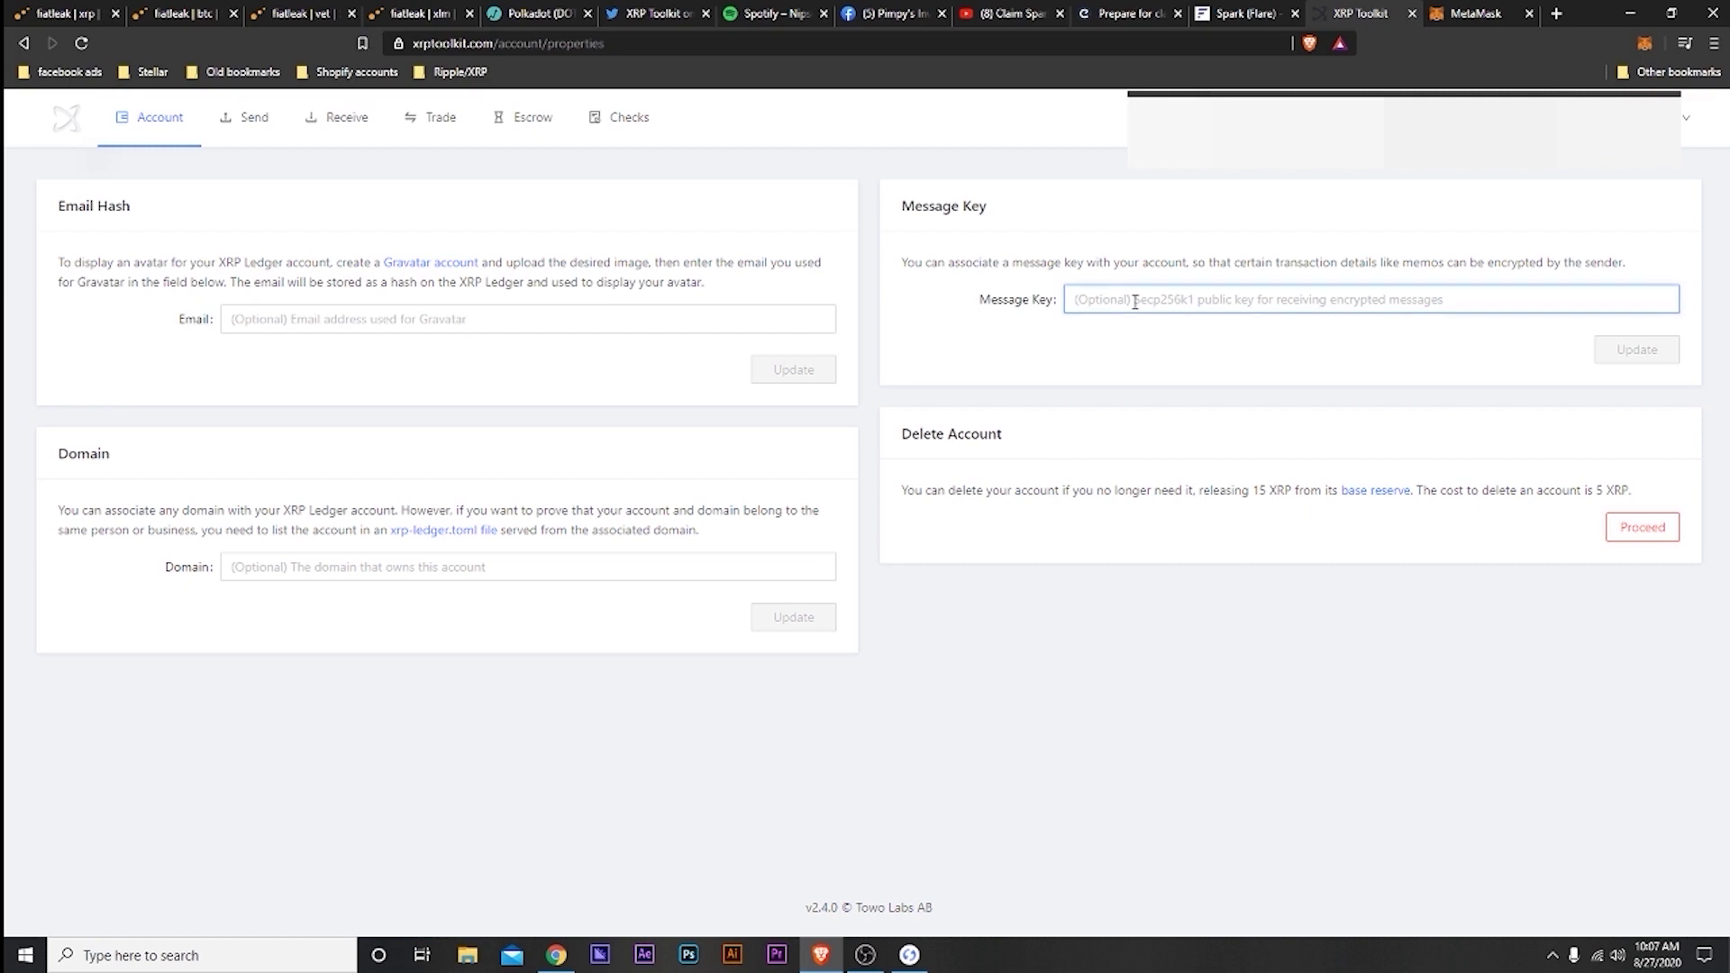
key(ctrl+v)
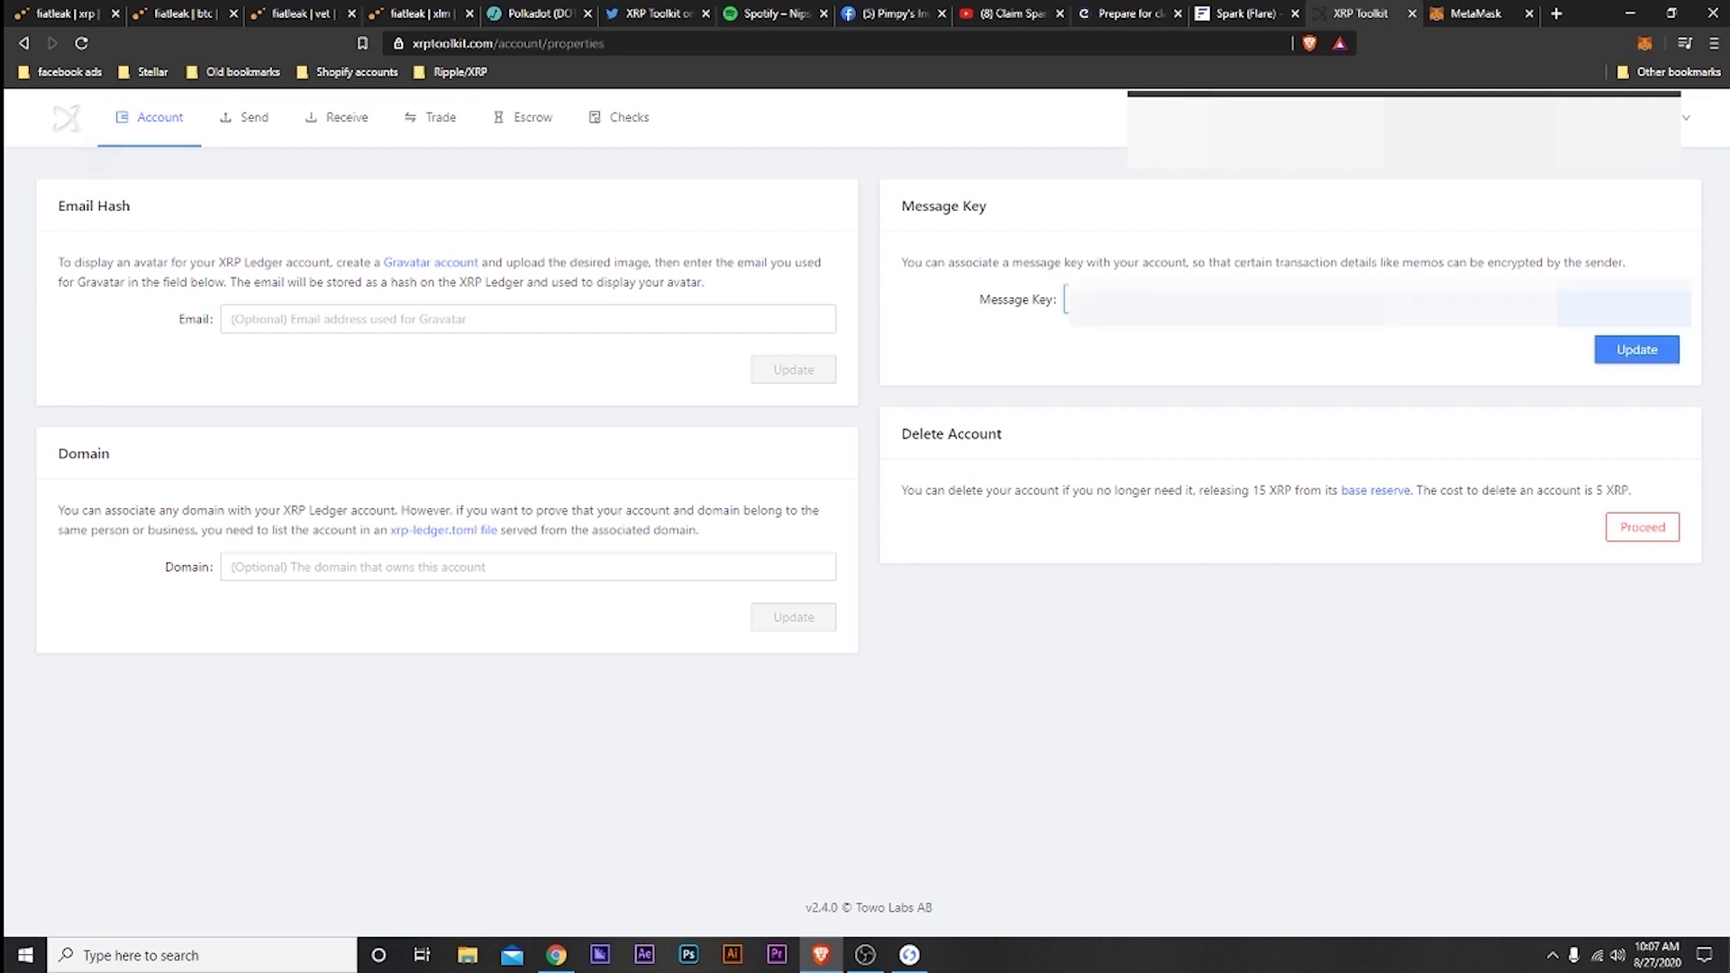
click(1621, 357)
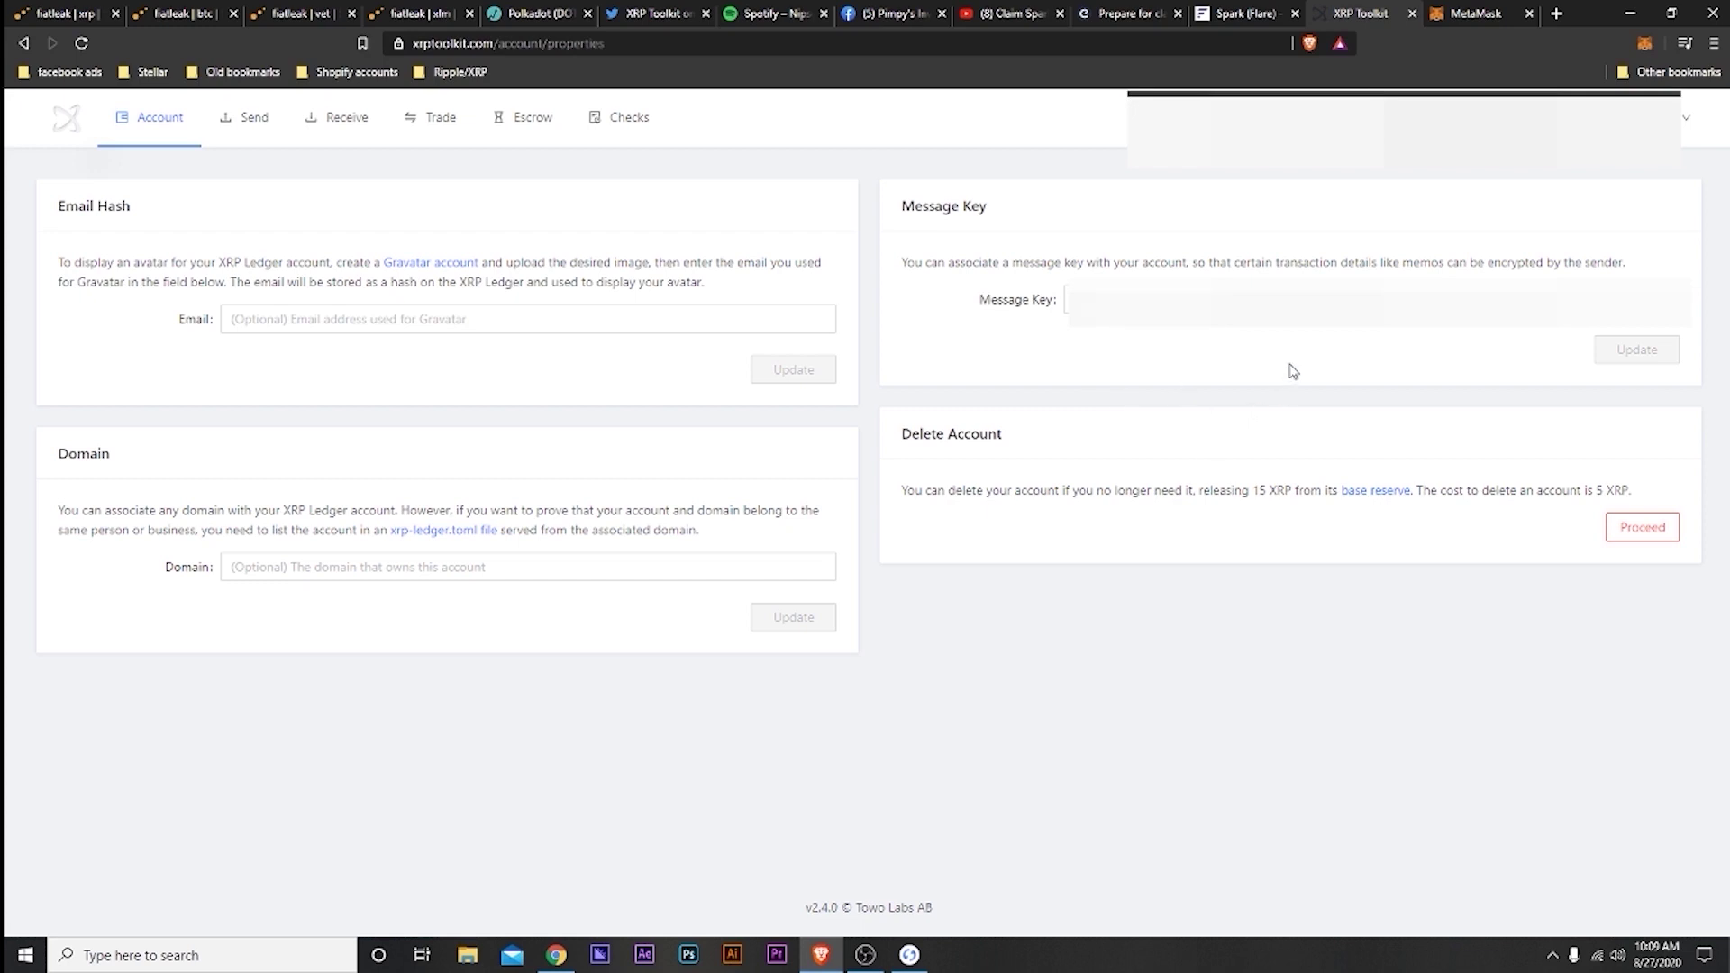
Return to the Spark tab and confirm step 5 to reach the step 6 congratulations.
click(1248, 14)
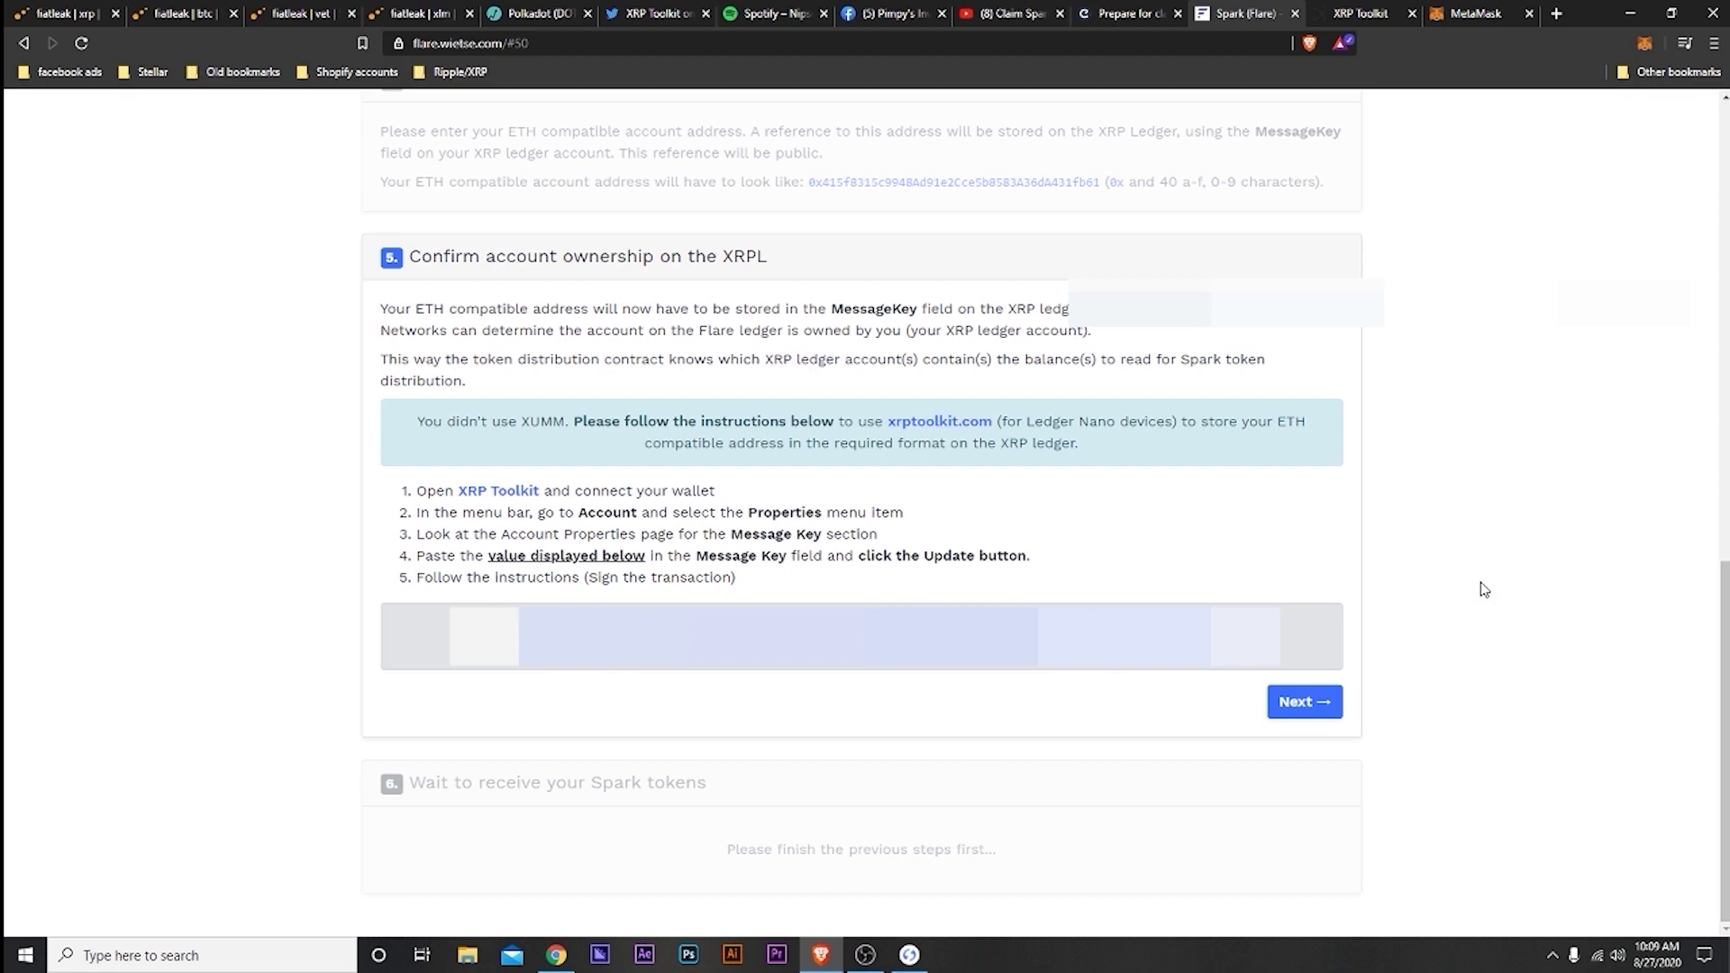
click(1292, 710)
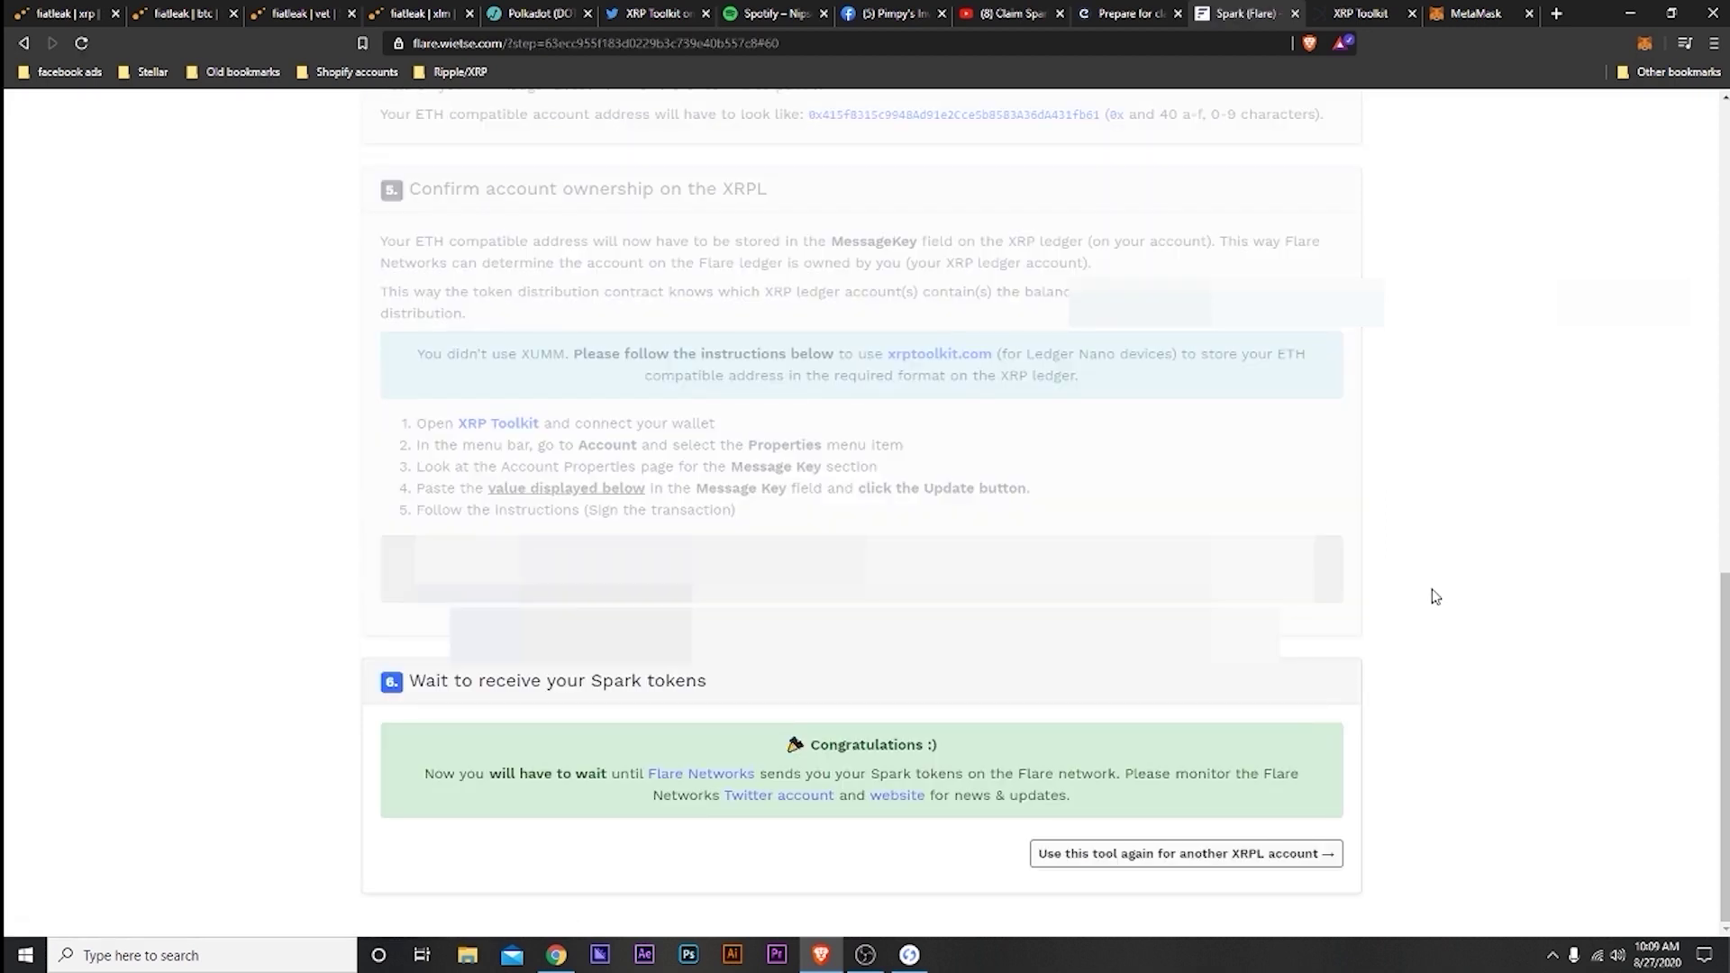